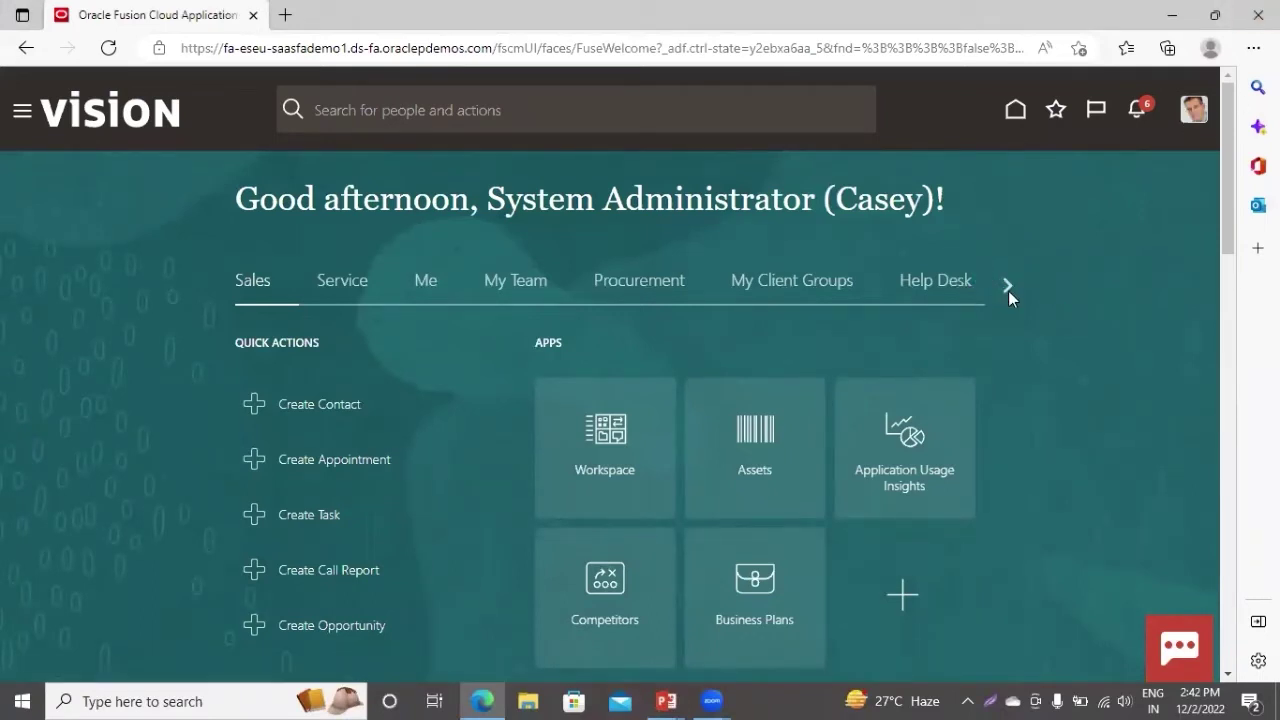
- Open Setup and Maintenance and switch the setup offering to Project Financial Management
click(900, 390)
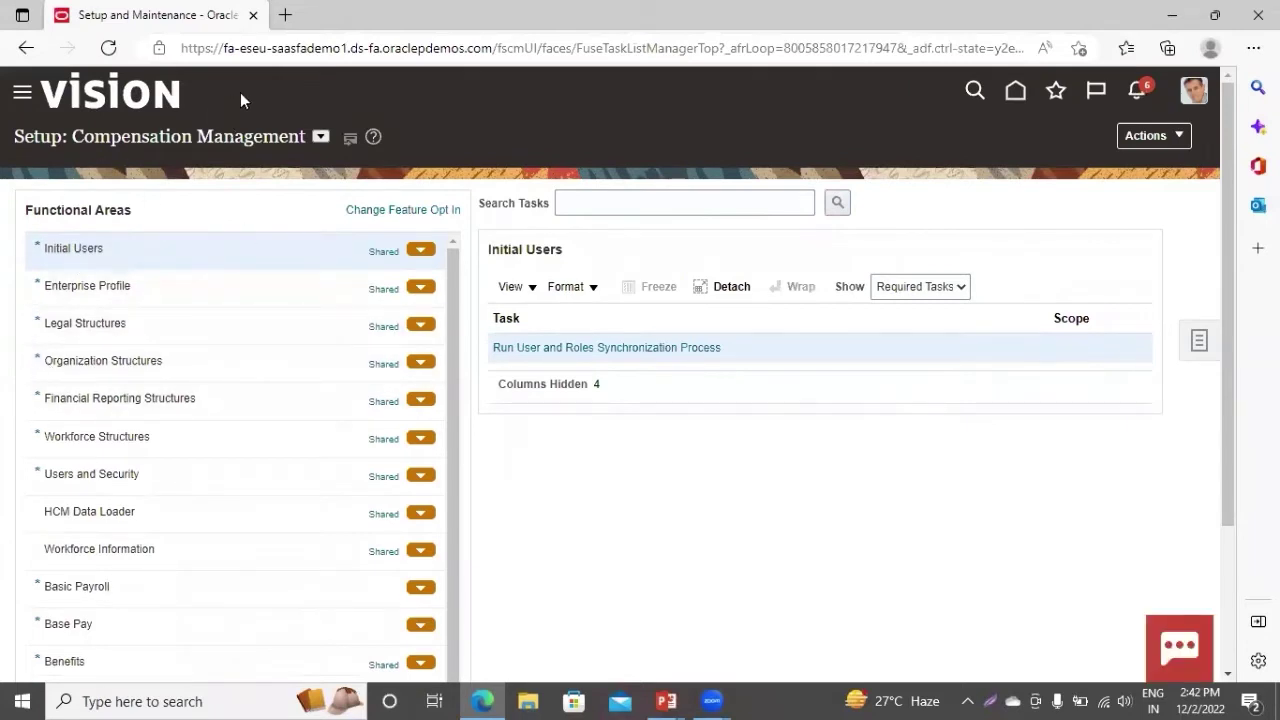
click(320, 137)
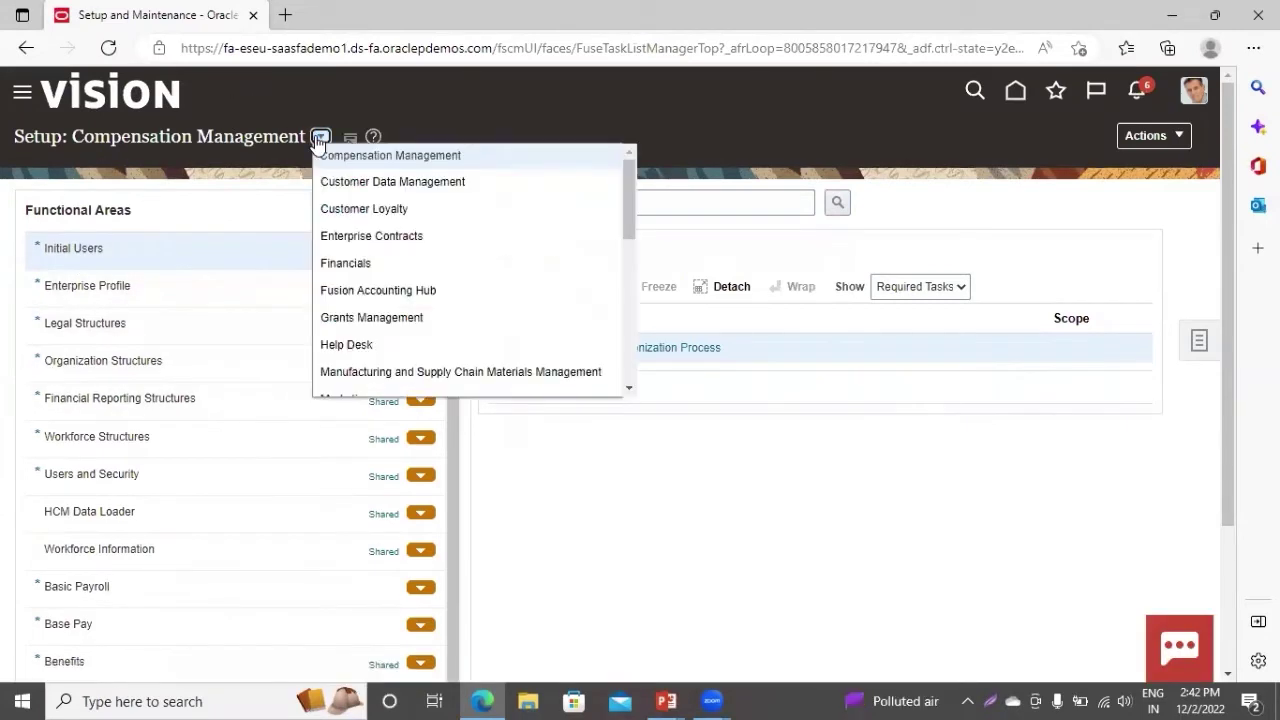
scroll(457, 273, down, 4)
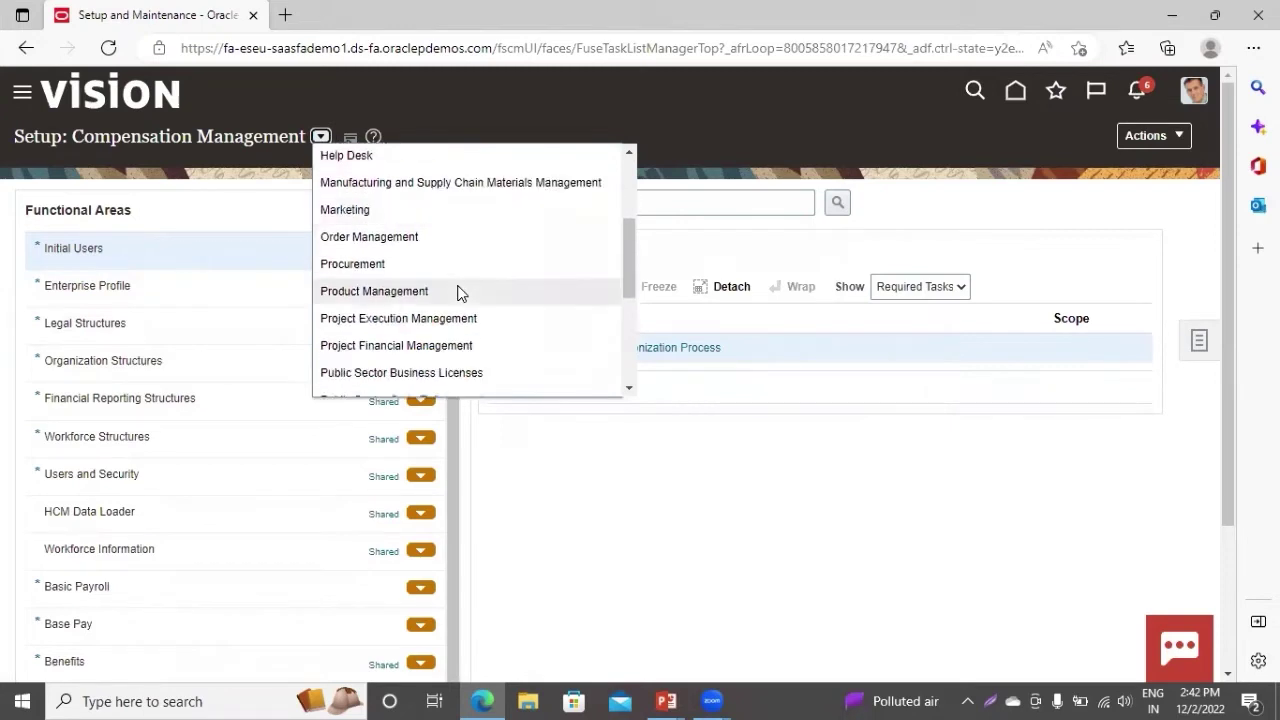
click(443, 345)
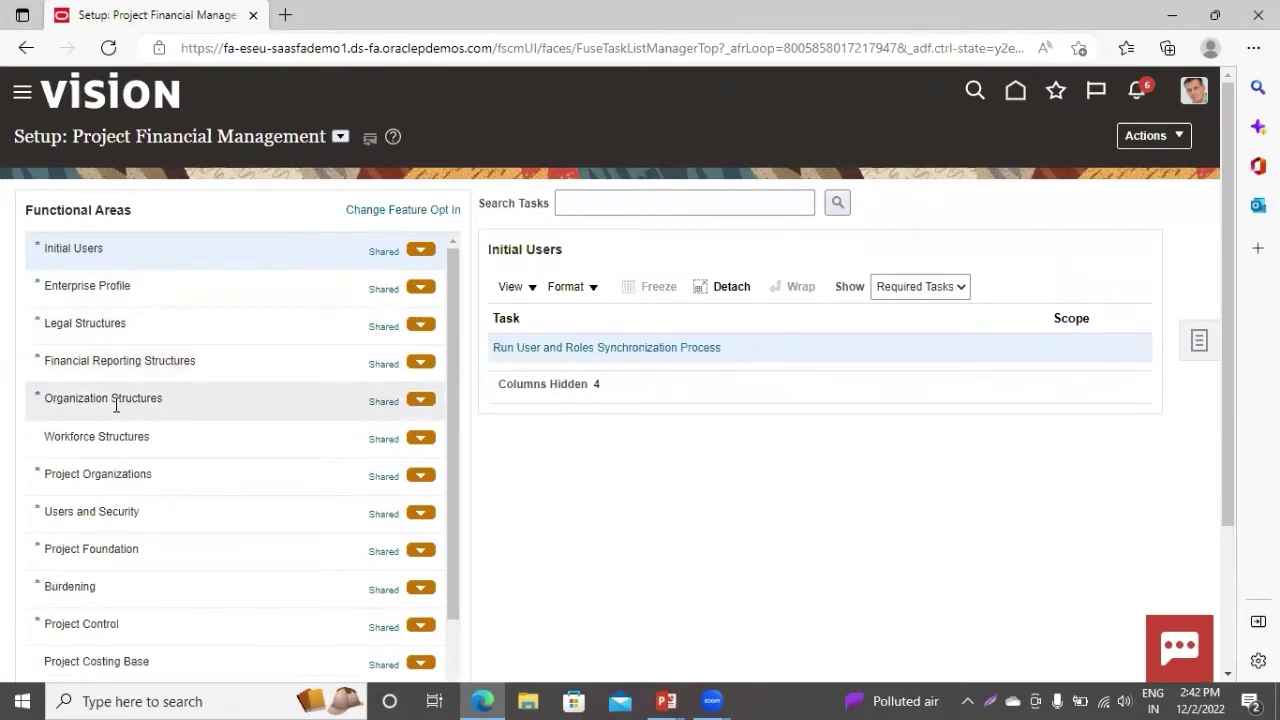
- Open the Manage Organization Hierarchies and Classifications task of the Project Organizations area and review its hierarchy types and classifications
click(123, 473)
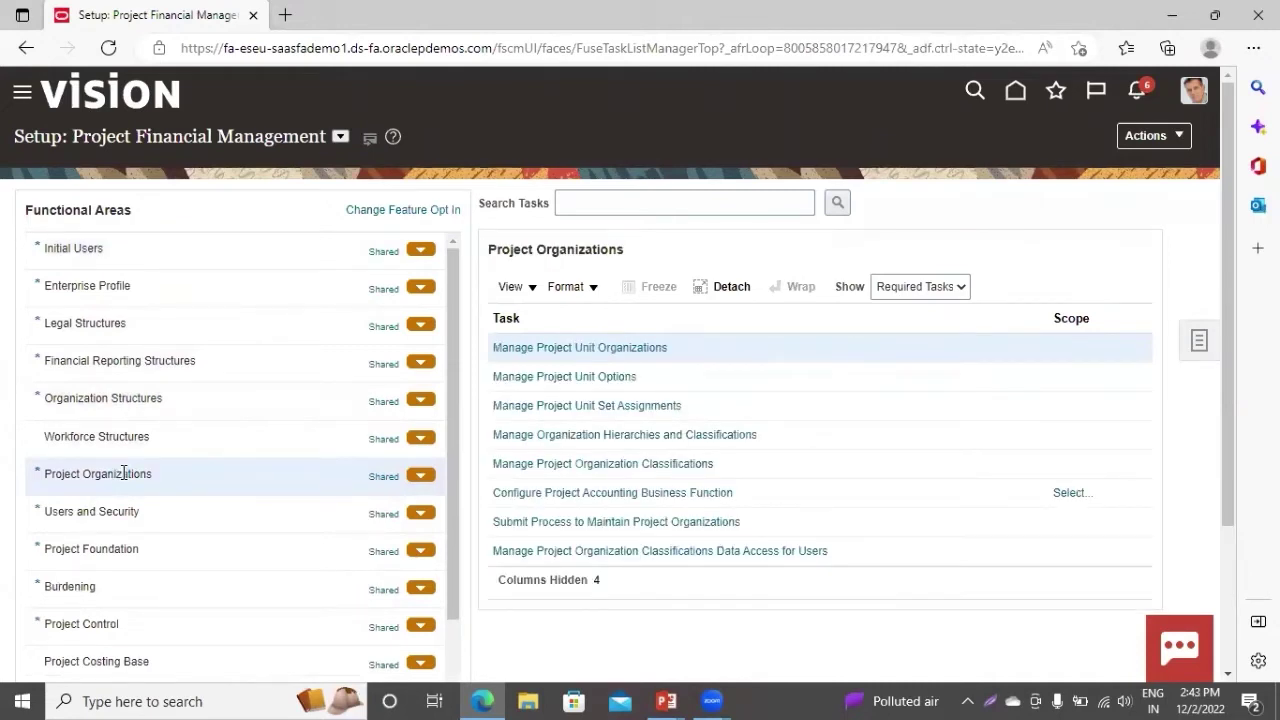
click(537, 436)
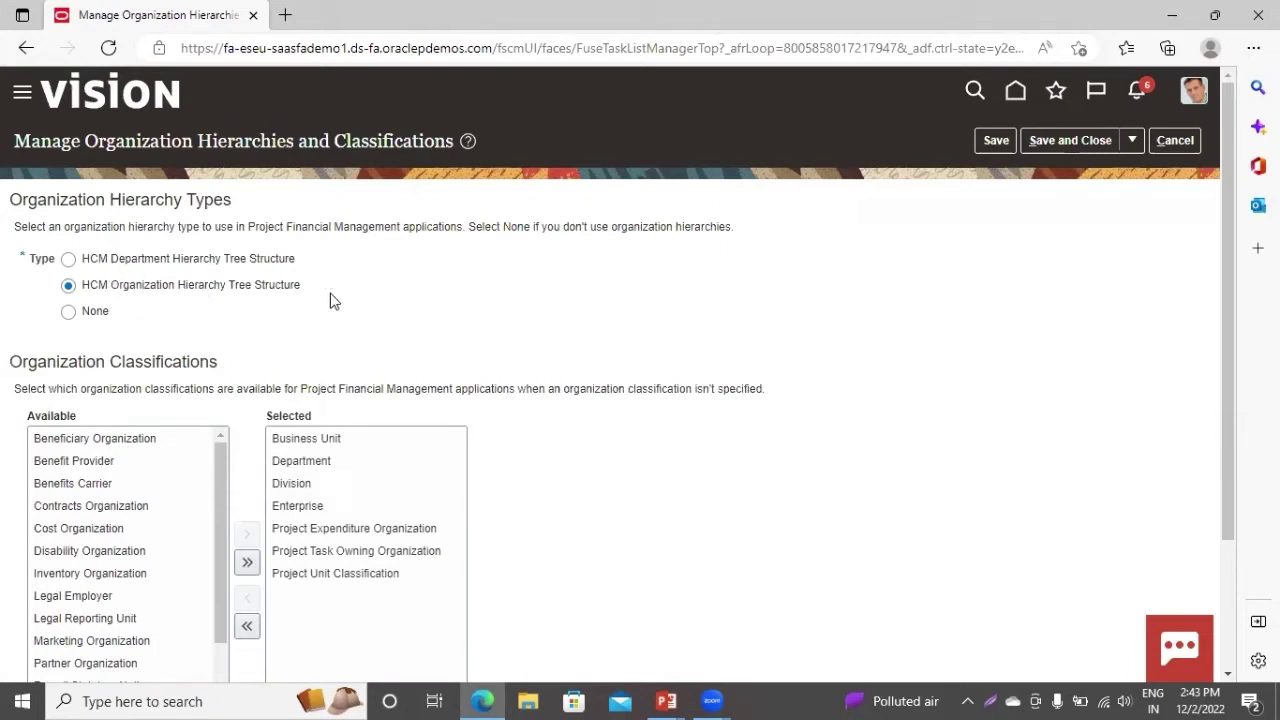
scroll(617, 486, down, 2)
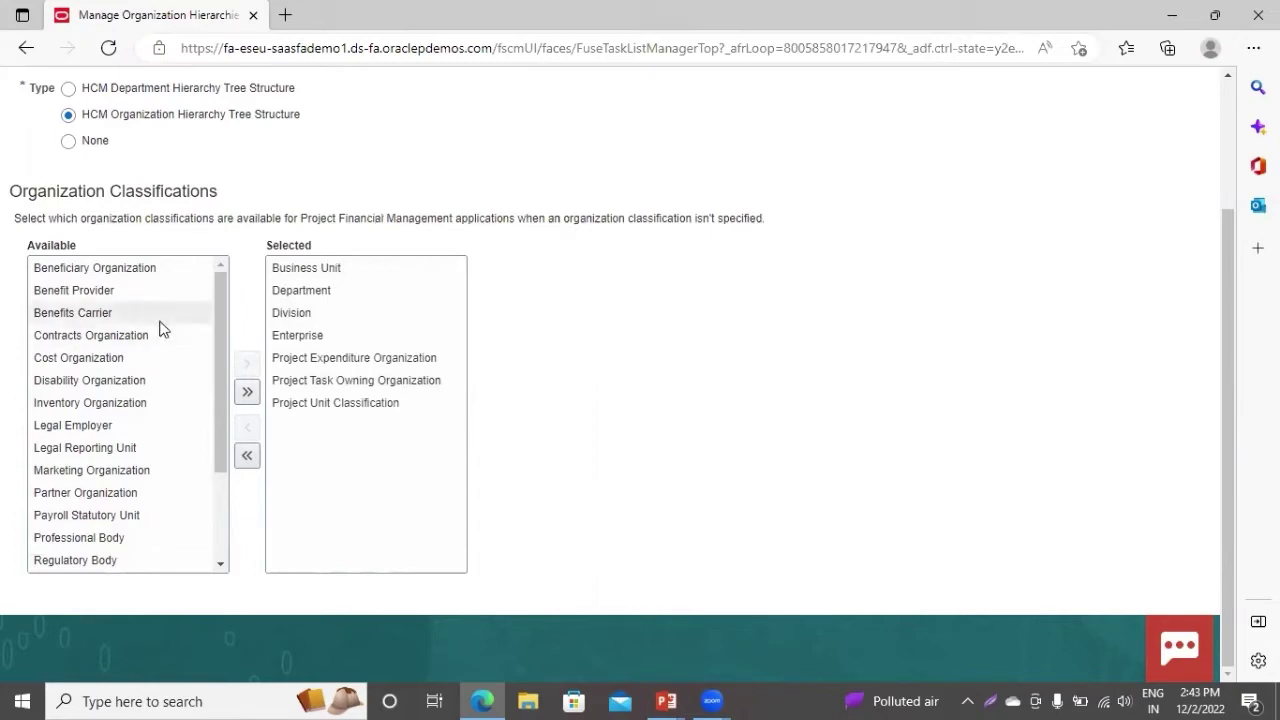
scroll(129, 343, up, 2)
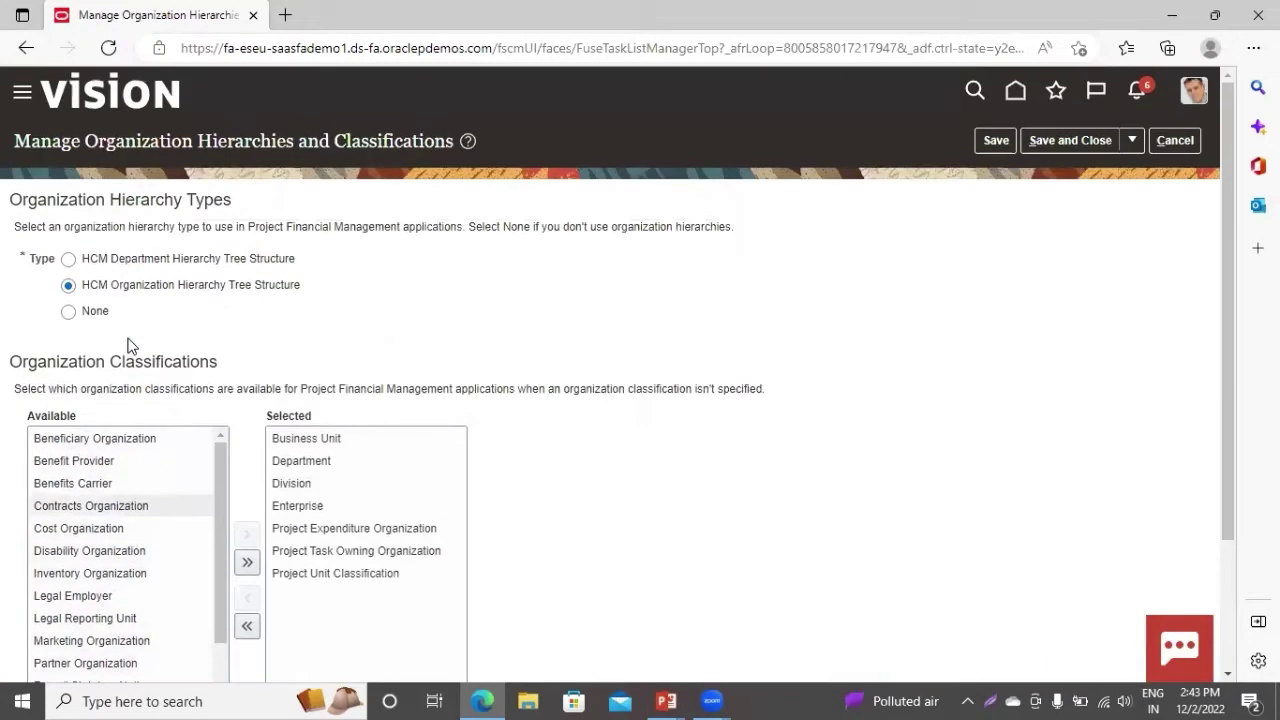
- Add Cost Organization to the selected organization classifications and move it back to the available ones
scroll(120, 420, down, 1)
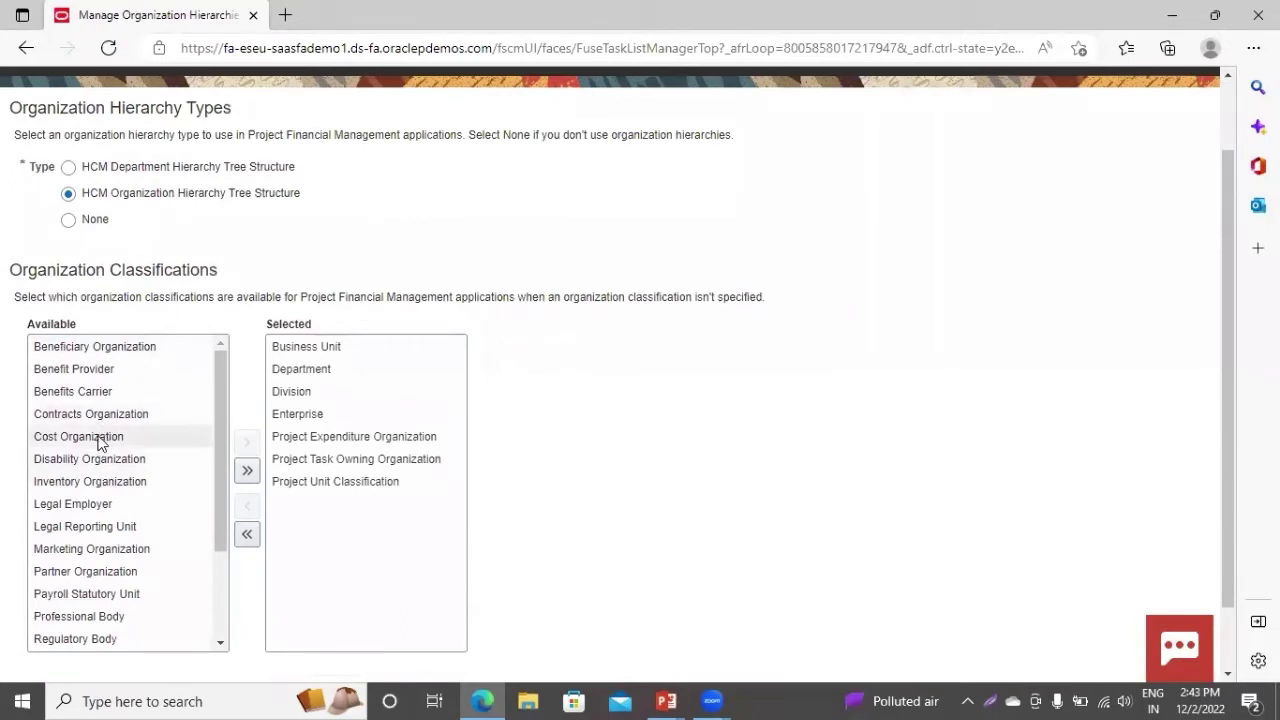
click(99, 443)
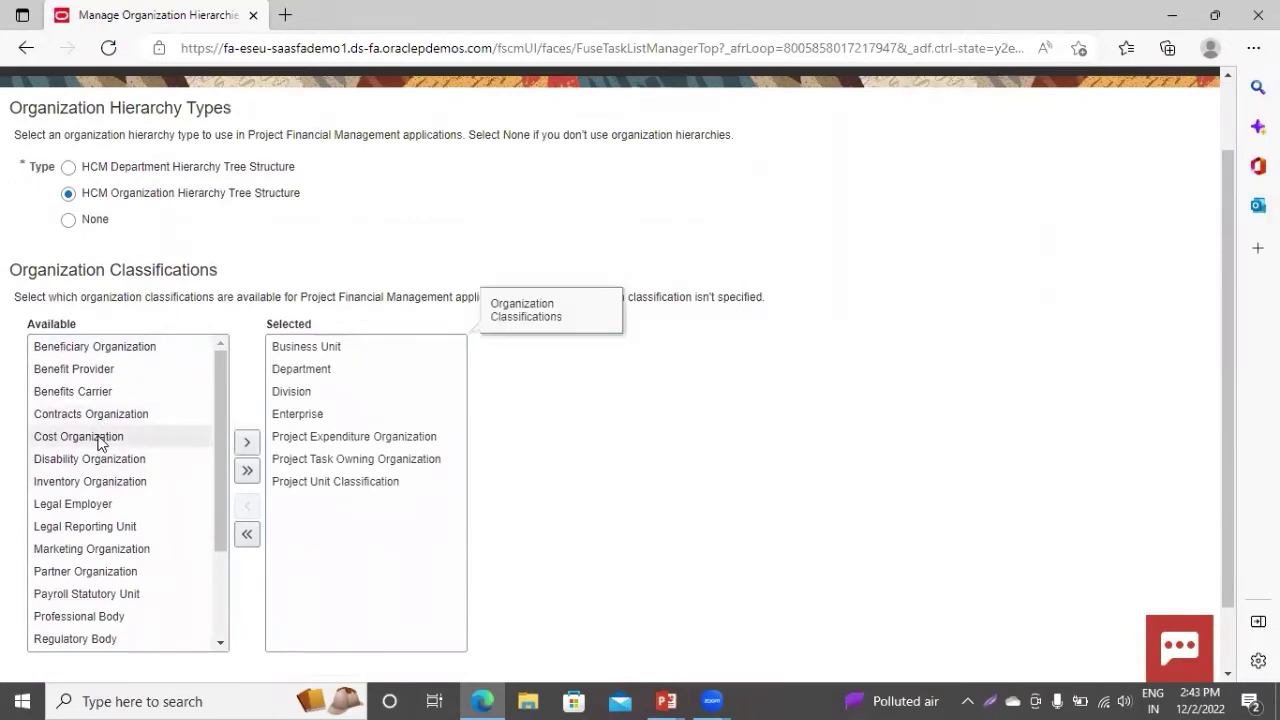
click(248, 445)
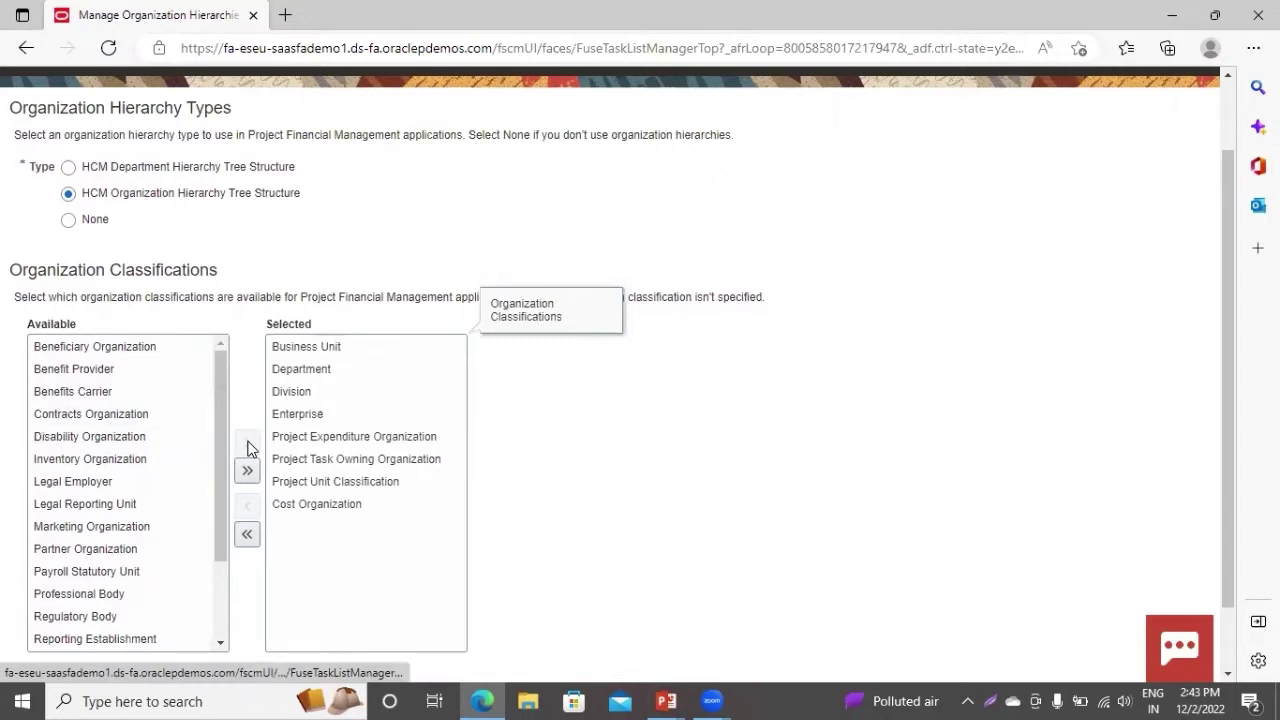
click(303, 505)
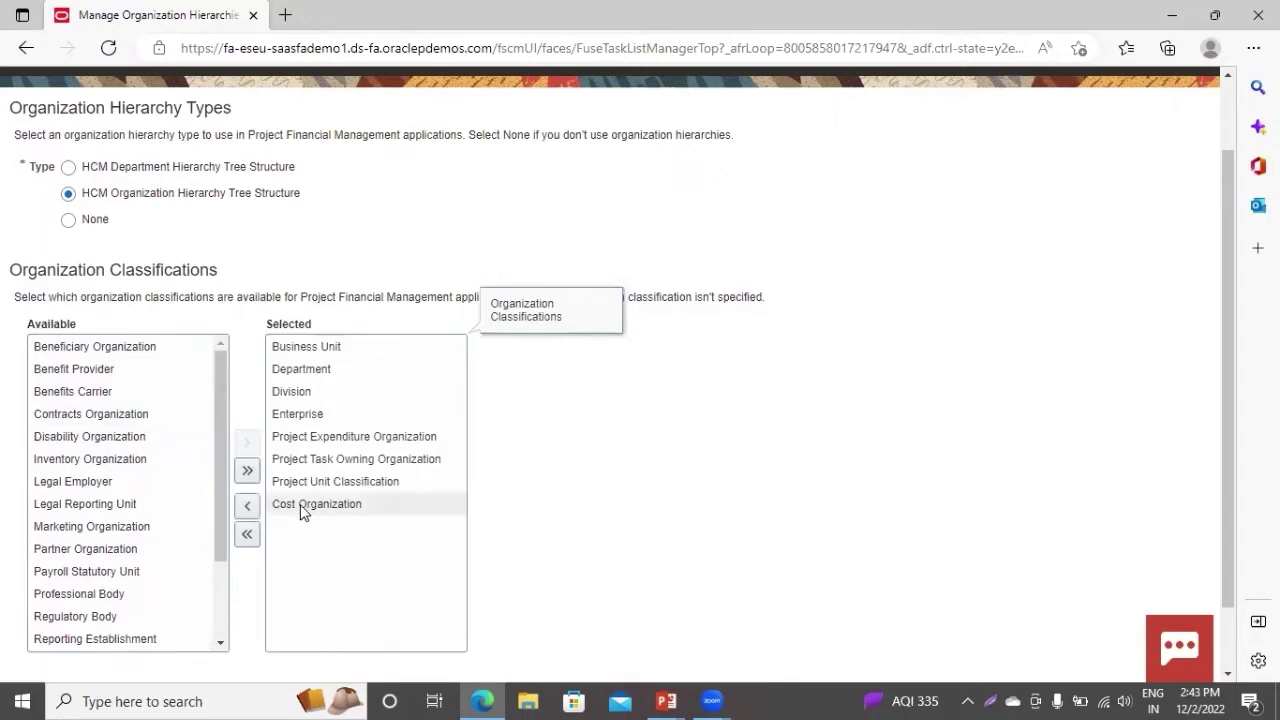
click(248, 514)
- Save and close the organization hierarchies and classifications settings
scroll(765, 515, up, 2)
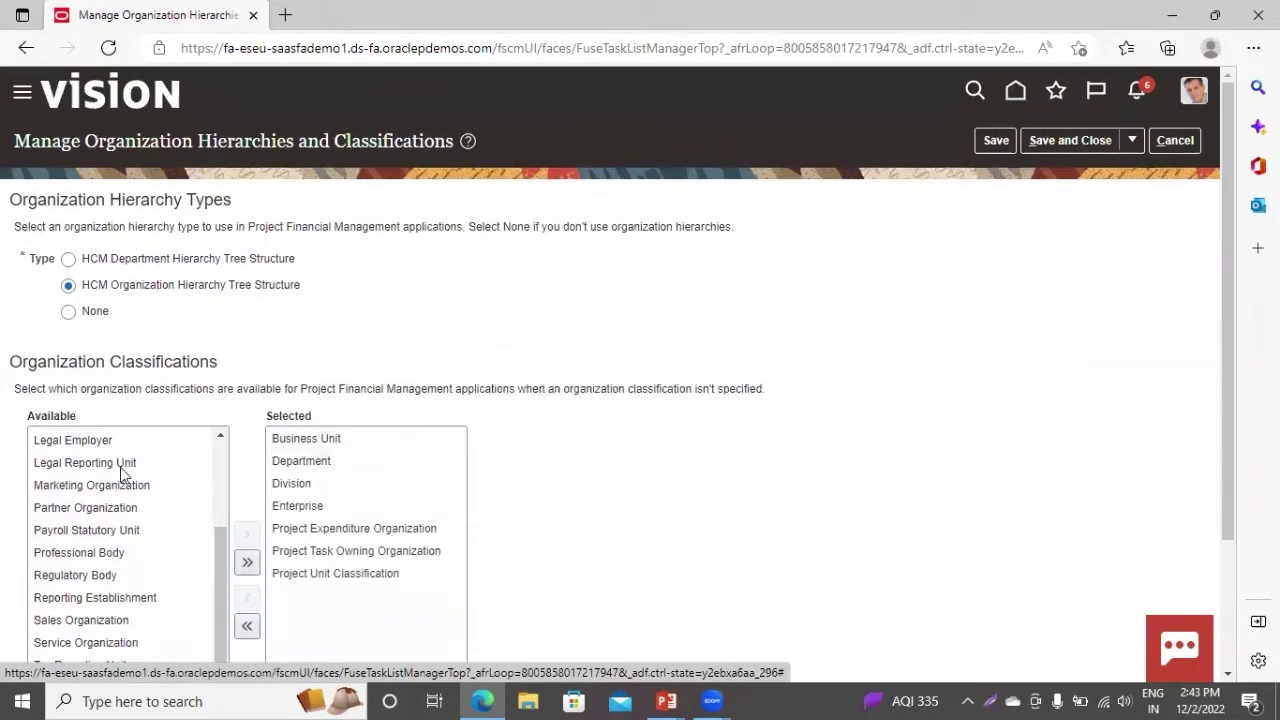
click(1059, 141)
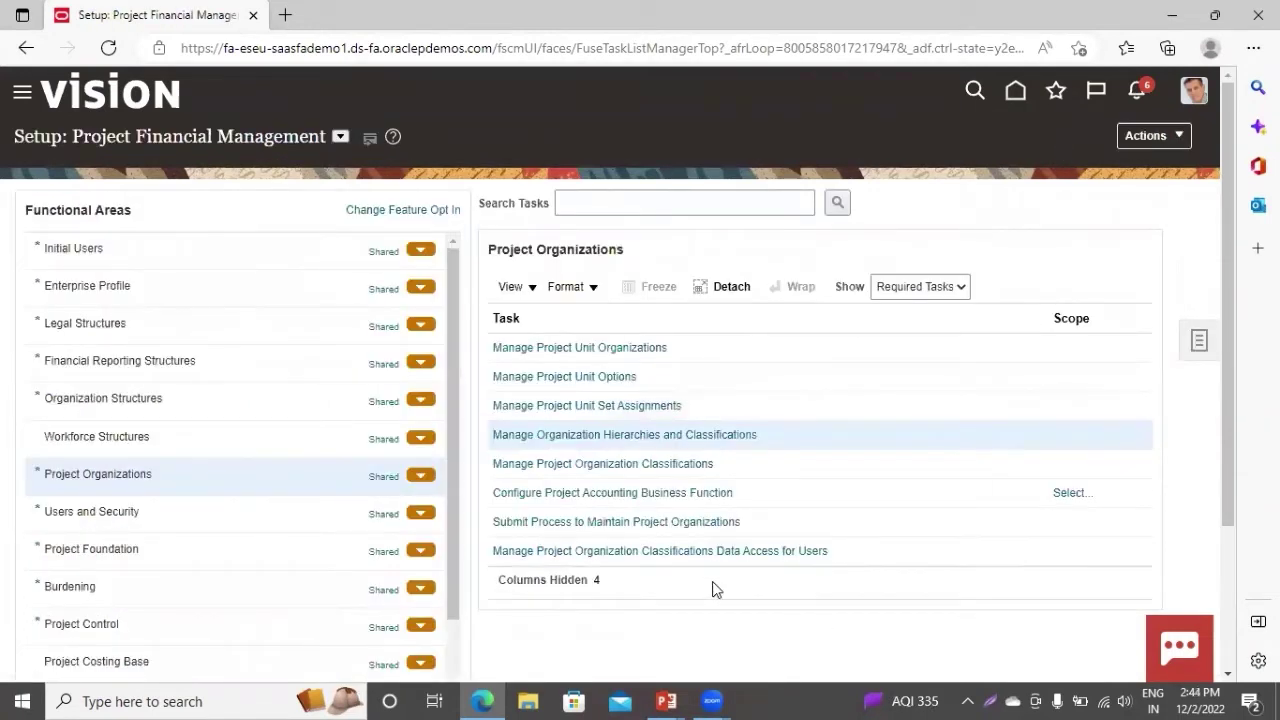
- Open the Manage Departments task of the Workforce Structures area and start creating a new department
click(93, 433)
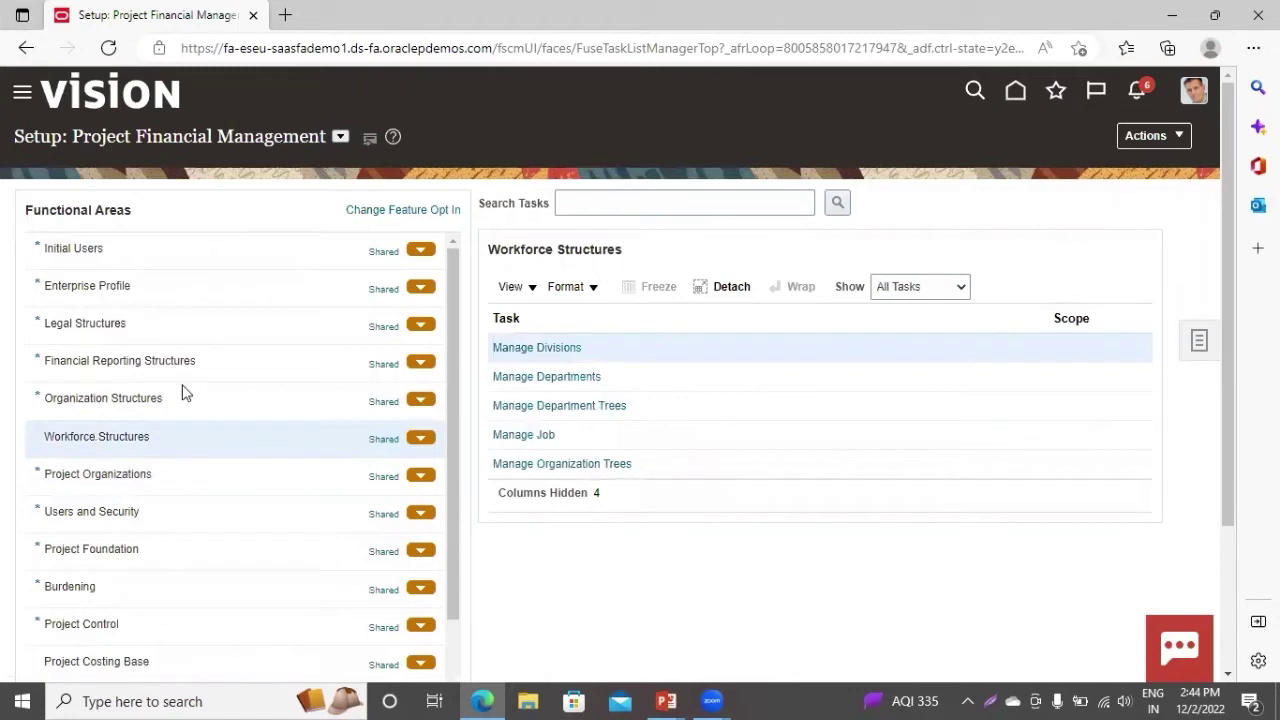
click(511, 380)
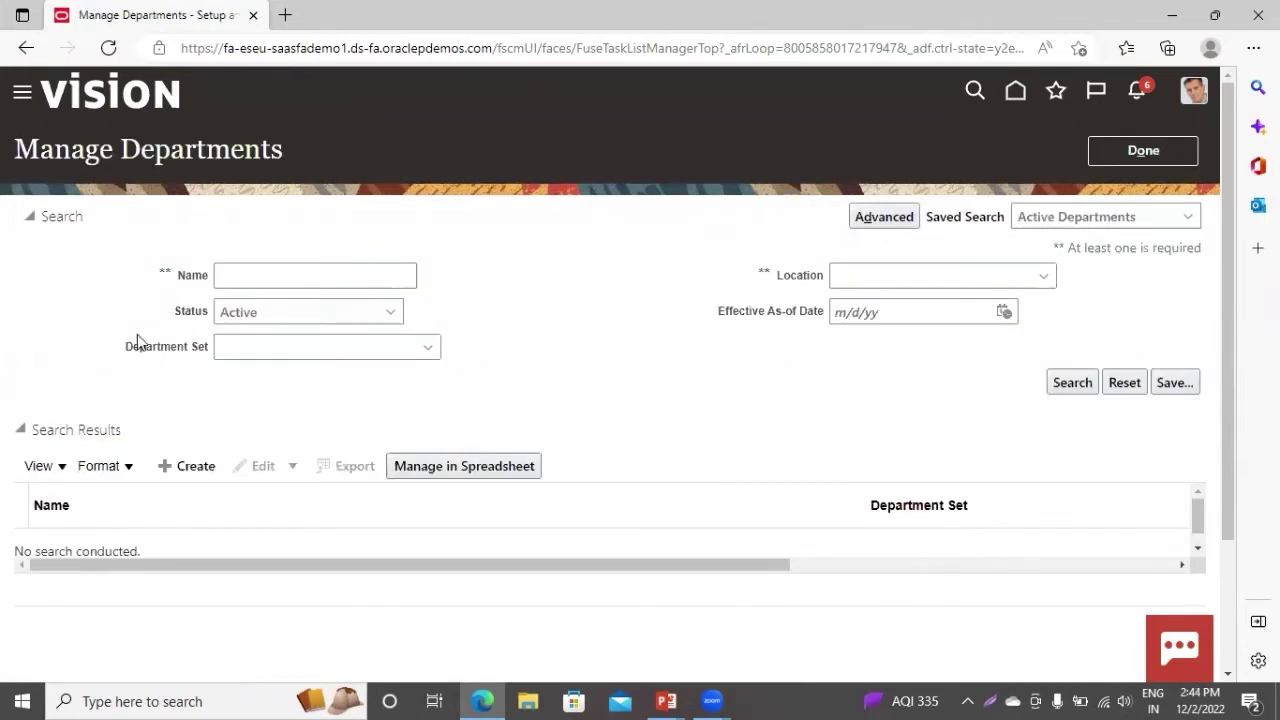
click(185, 470)
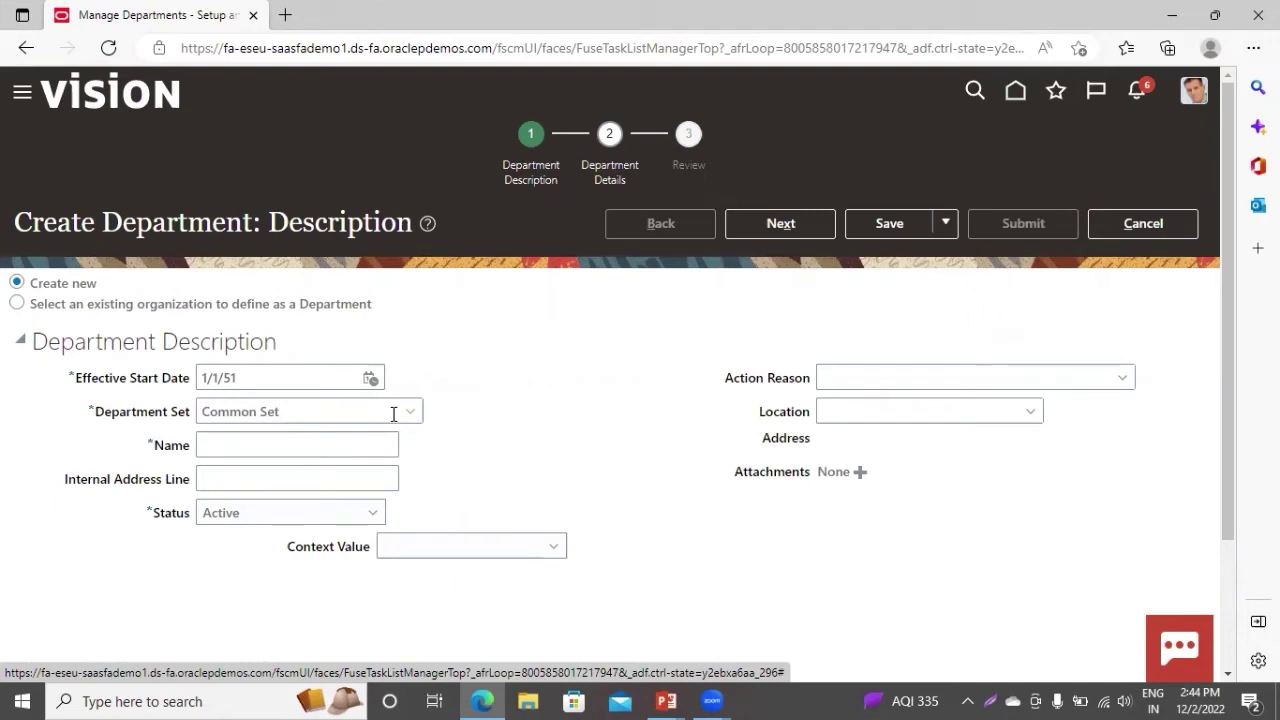
- Name the new department "Finance Department" and continue to its department details
click(243, 447)
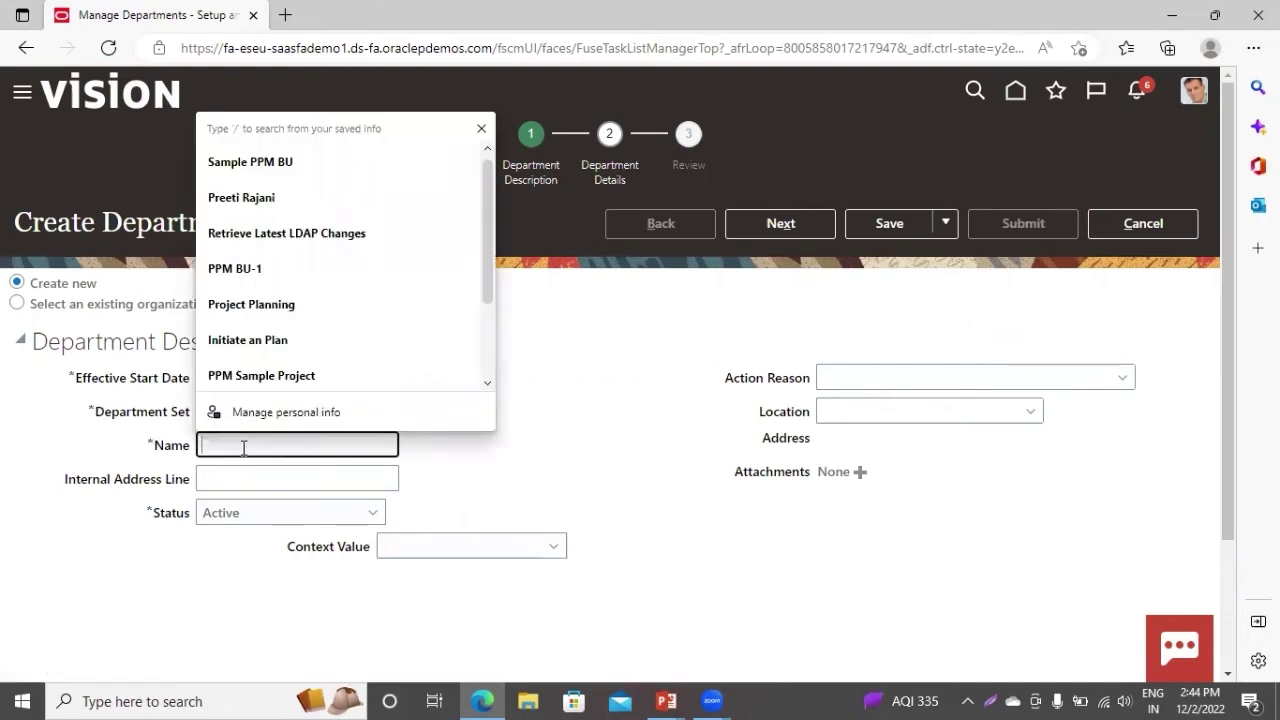
text(Fian)
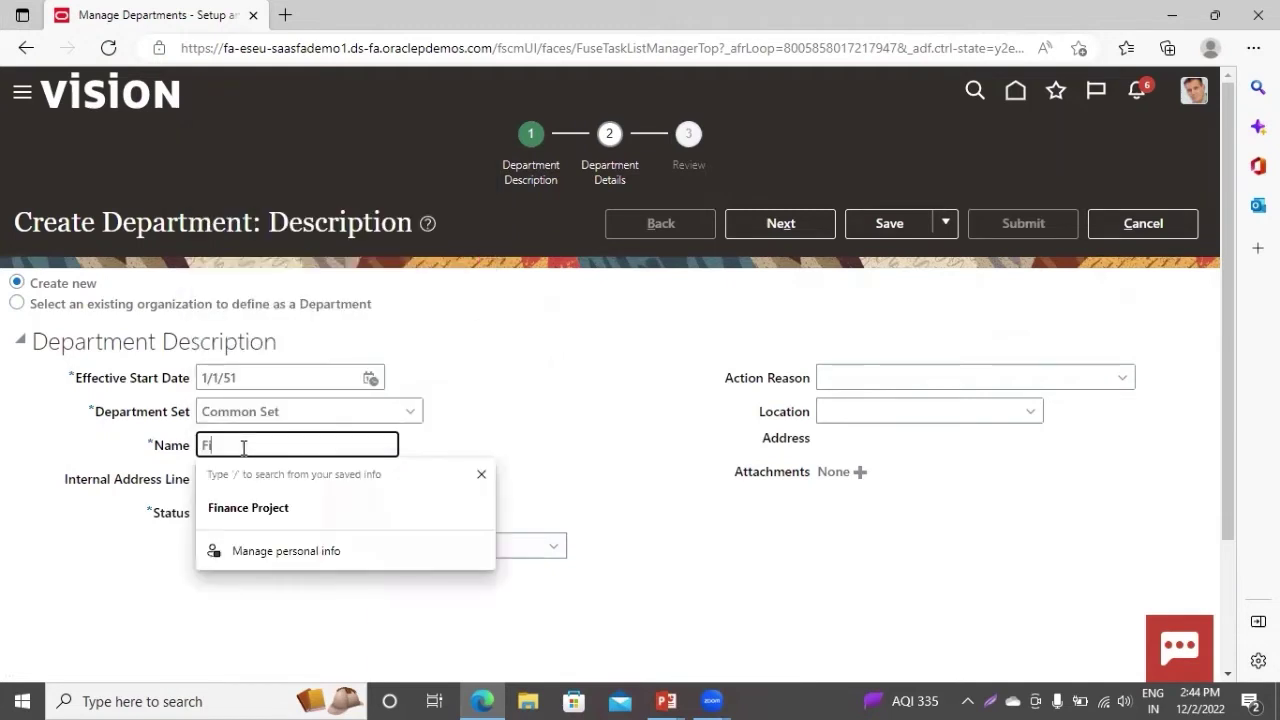
key(BackSpace)
key(BackSpace)
text(nance De)
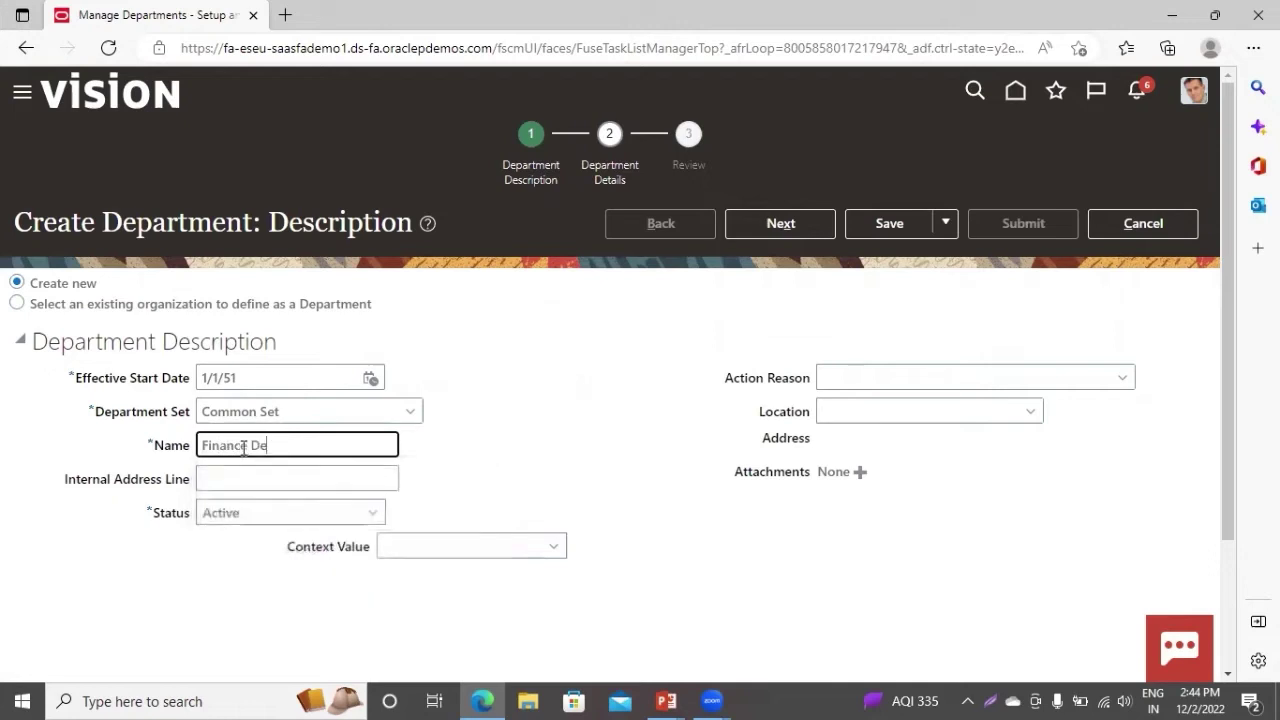
text(partment)
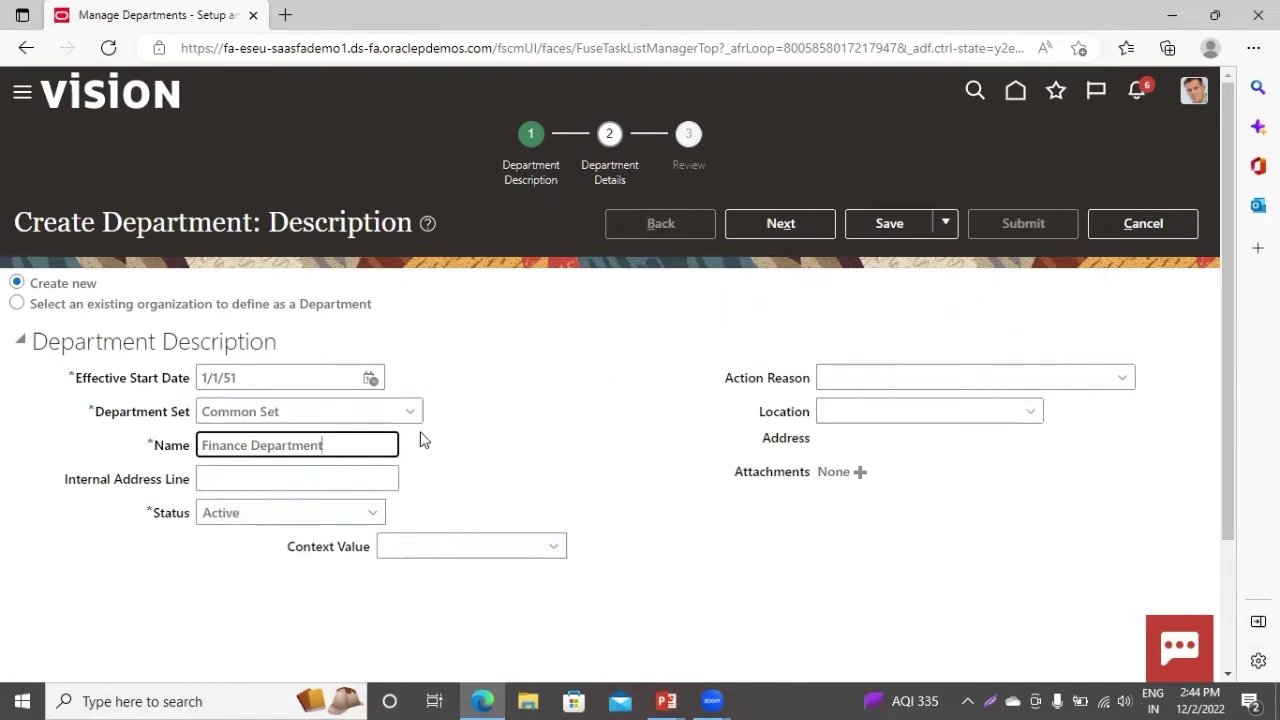
click(776, 225)
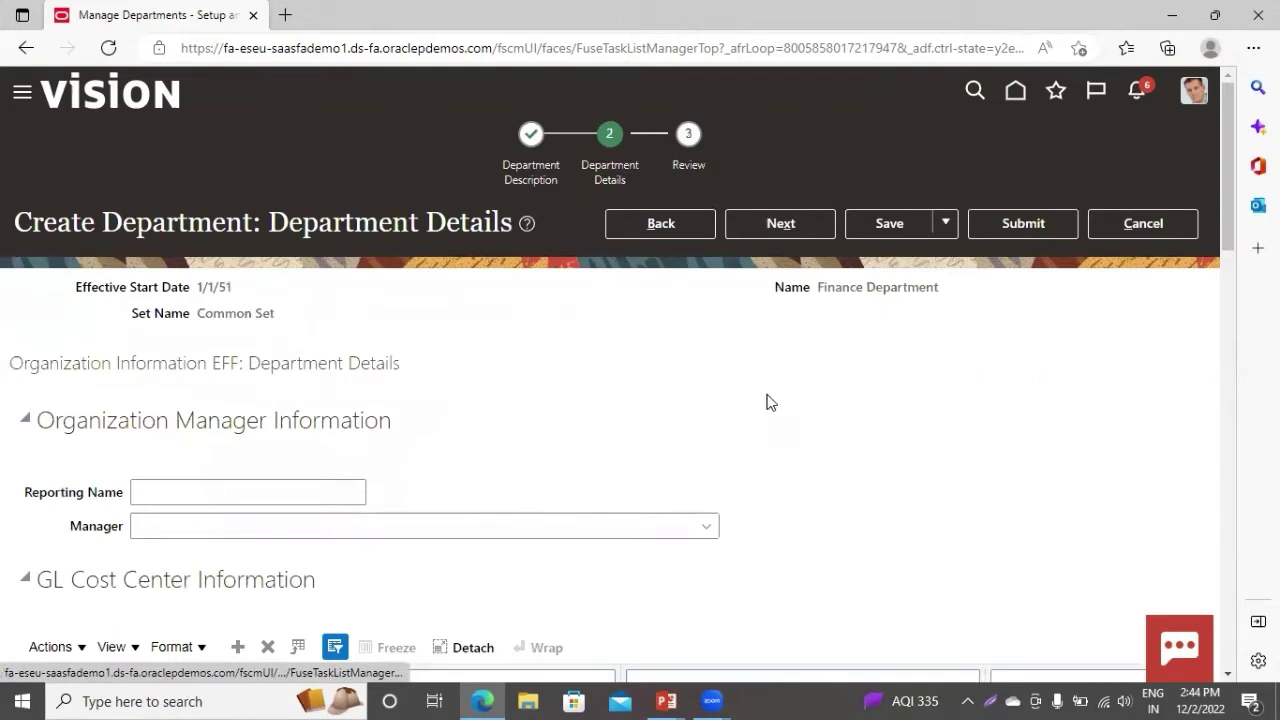
- Examine the department details sections, from organization manager and GL cost center information down to US healthcare information
scroll(471, 460, down, 1)
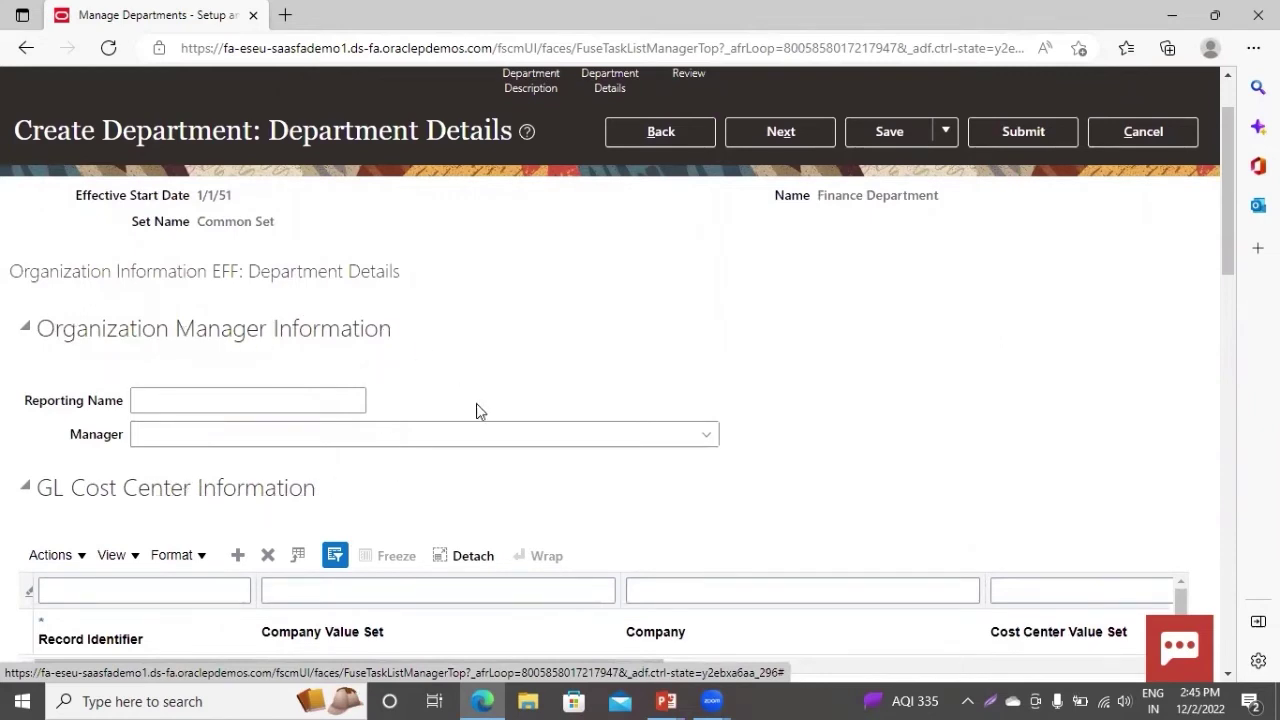
scroll(537, 451, down, 3)
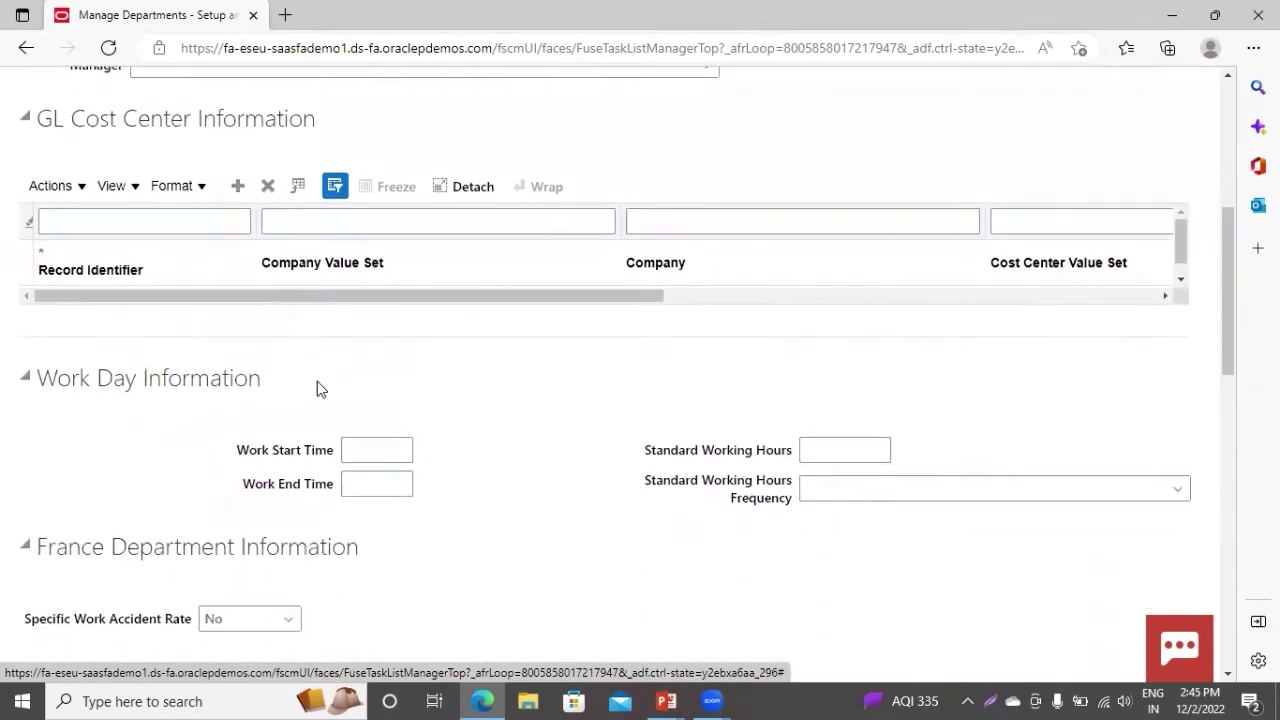
scroll(150, 545, down, 2)
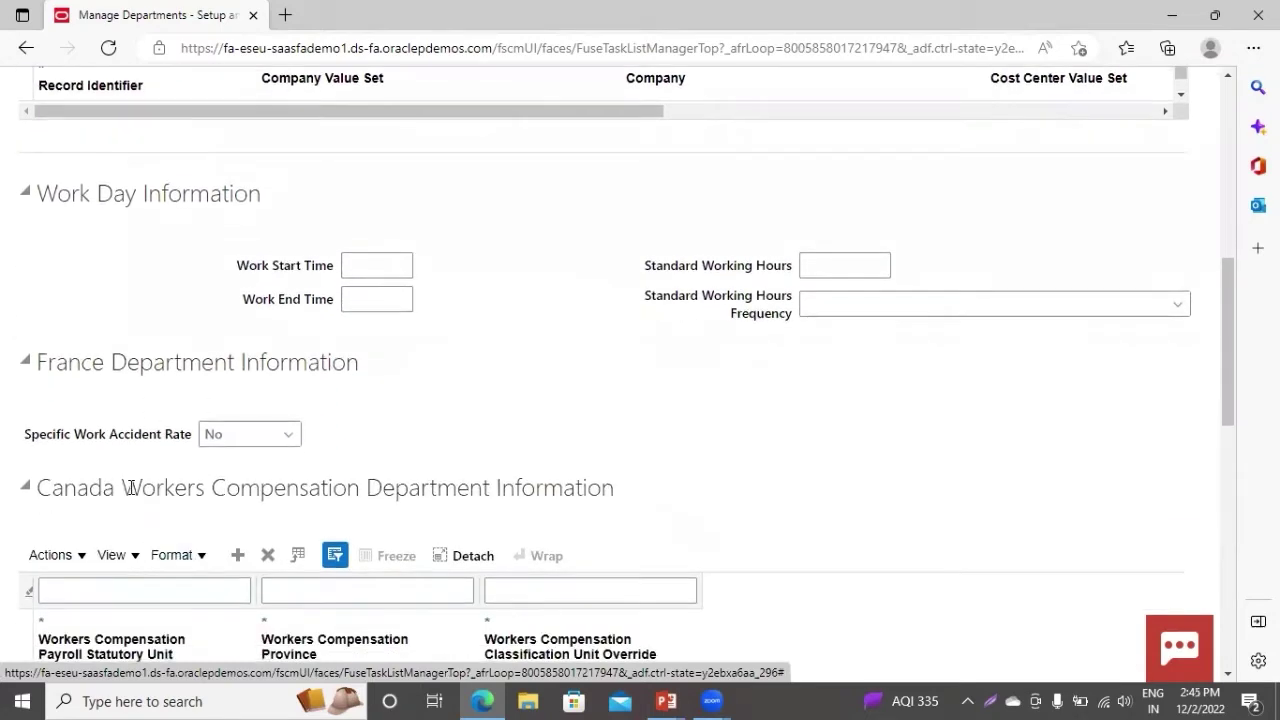
scroll(472, 480, down, 1)
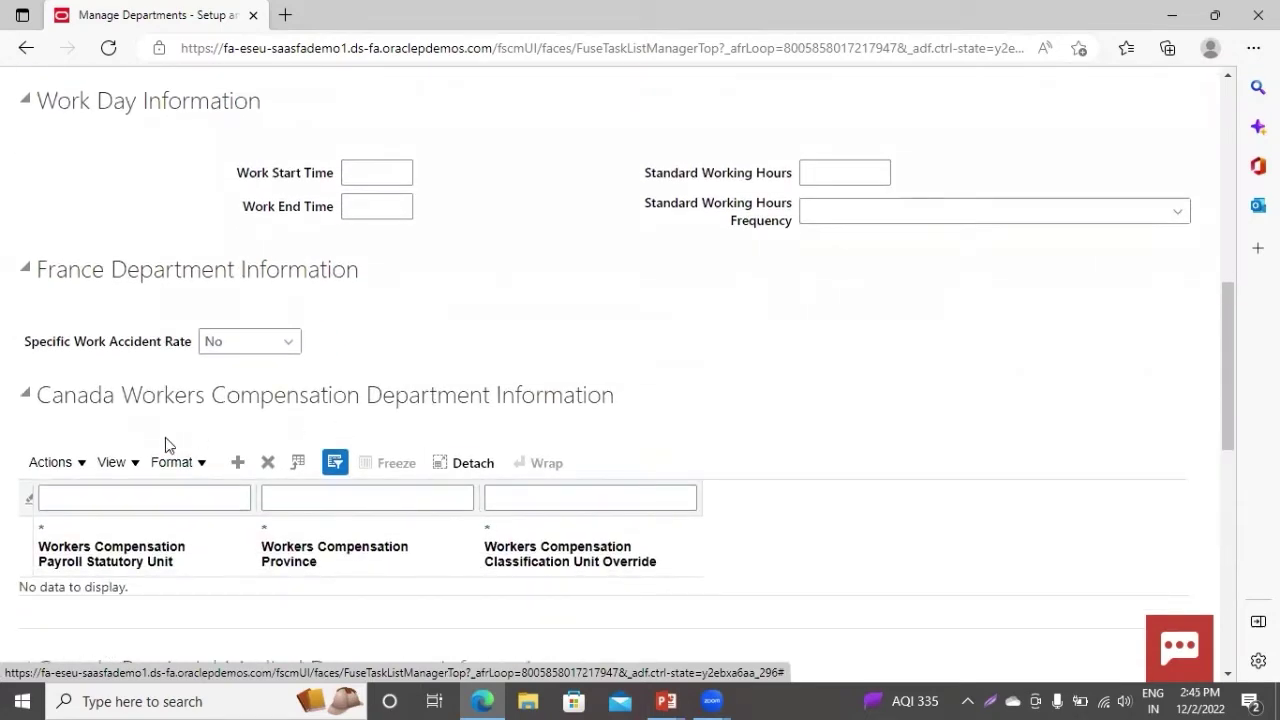
scroll(165, 444, down, 1)
scroll(165, 439, down, 7)
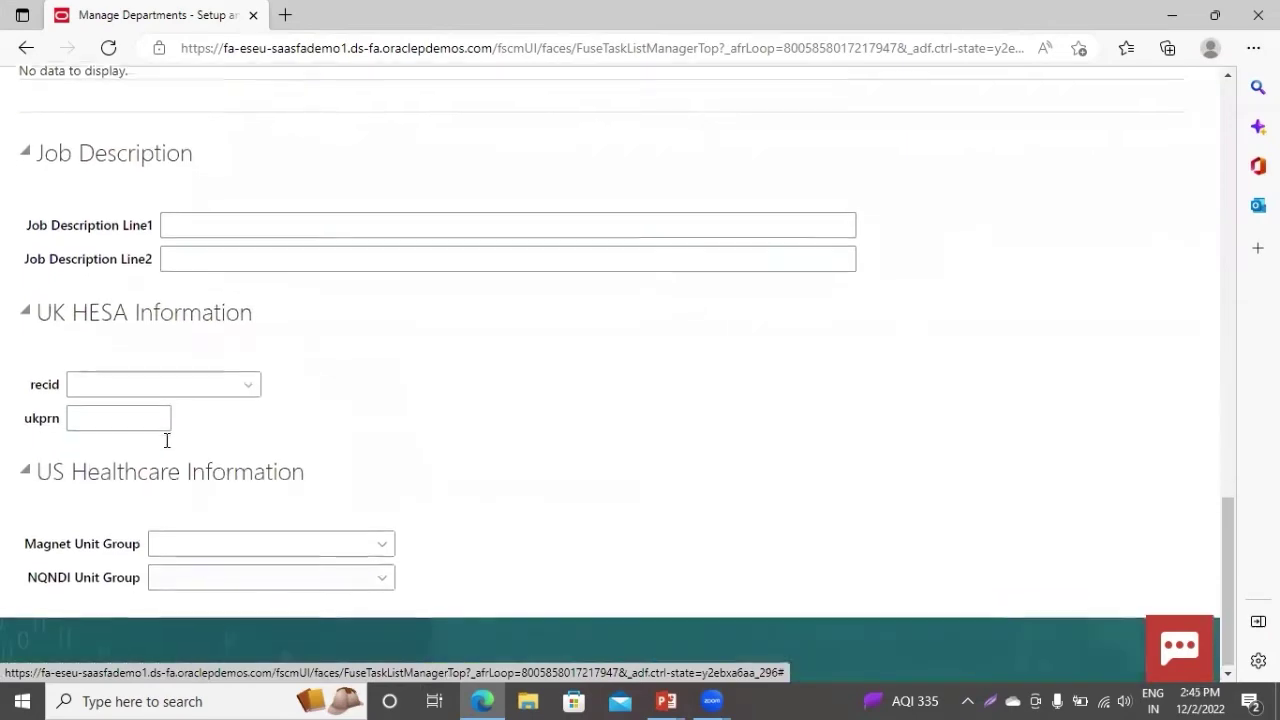
scroll(1113, 571, up, 1)
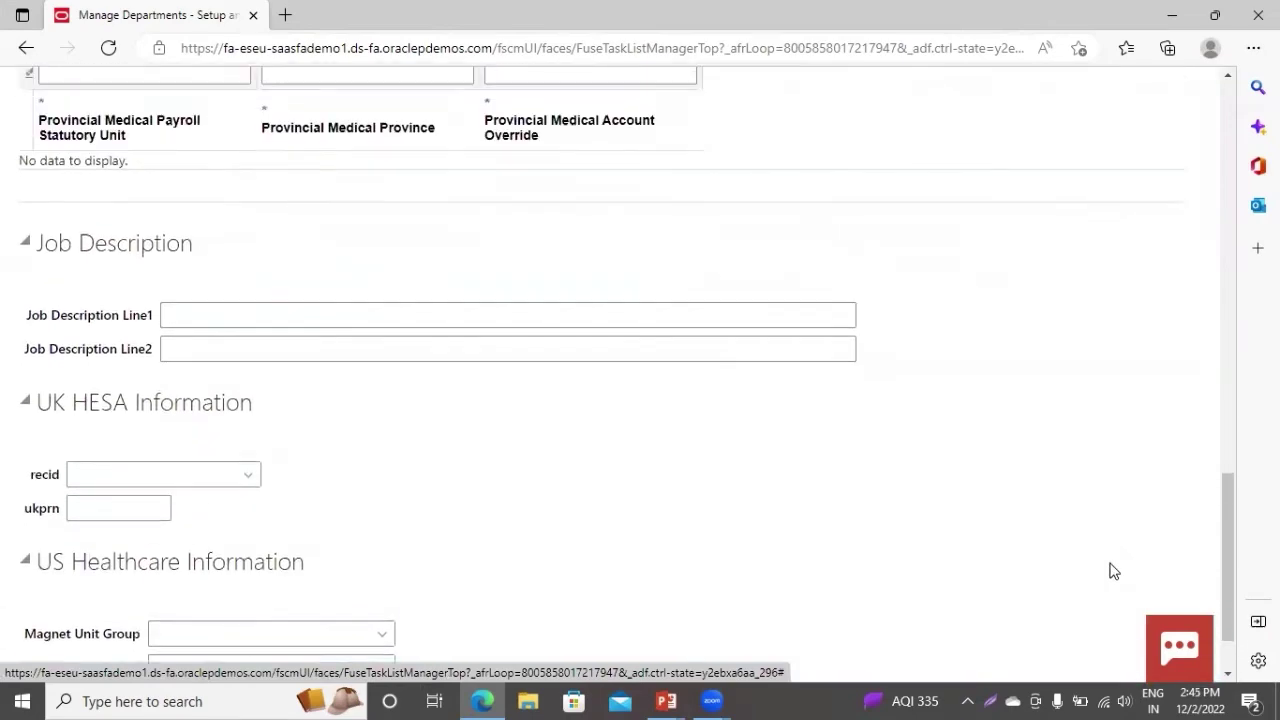
scroll(1113, 571, up, 15)
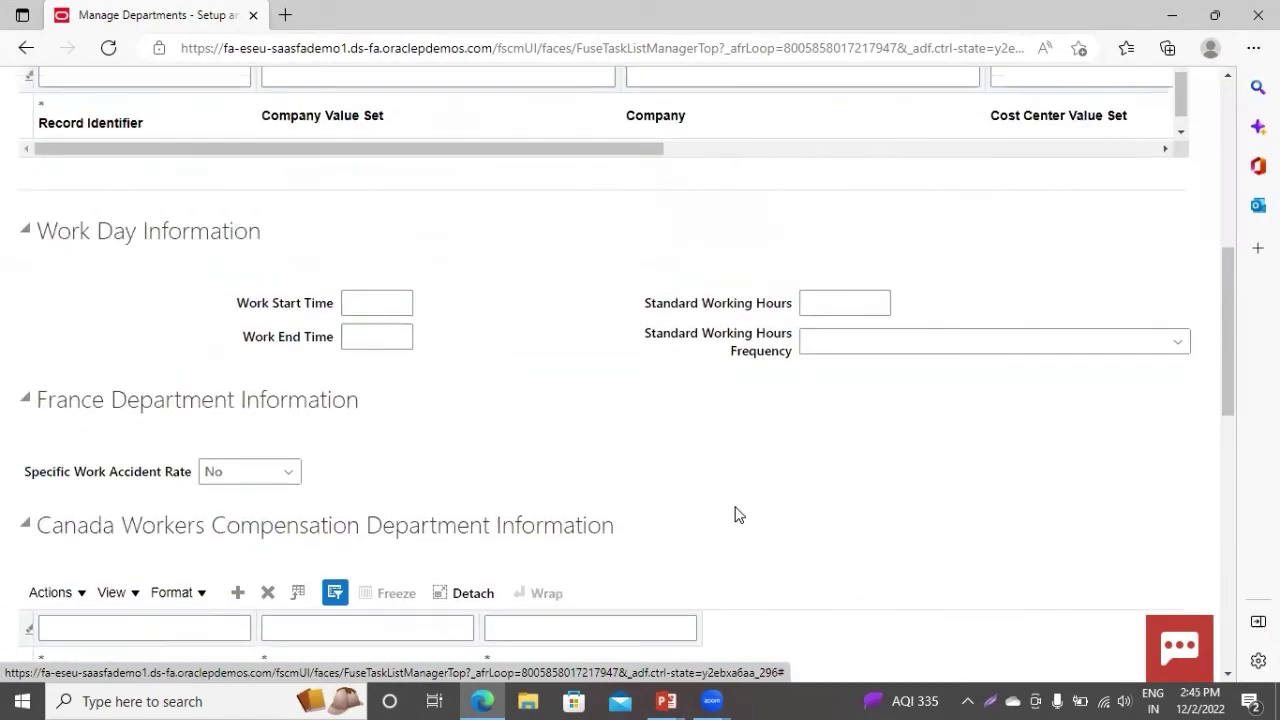
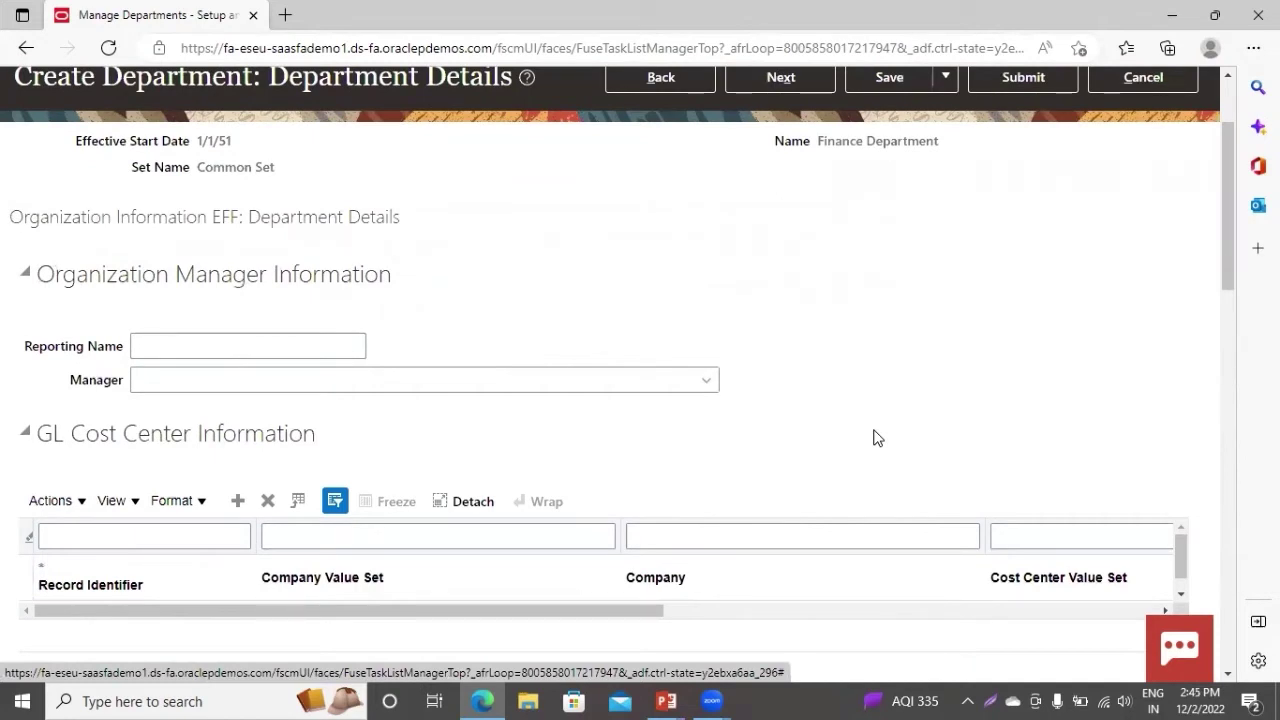
- Continue to the review stage, submit the Finance Department request and confirm the submission
scroll(873, 437, up, 2)
click(767, 231)
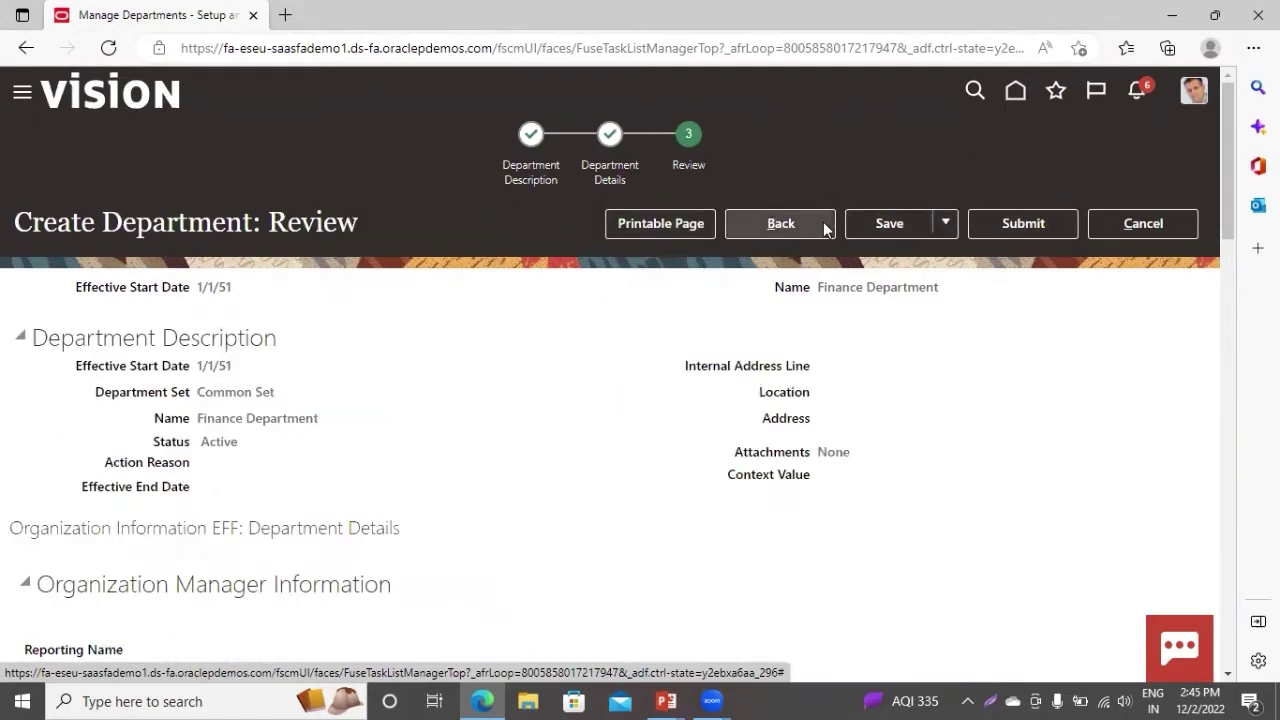
click(1038, 229)
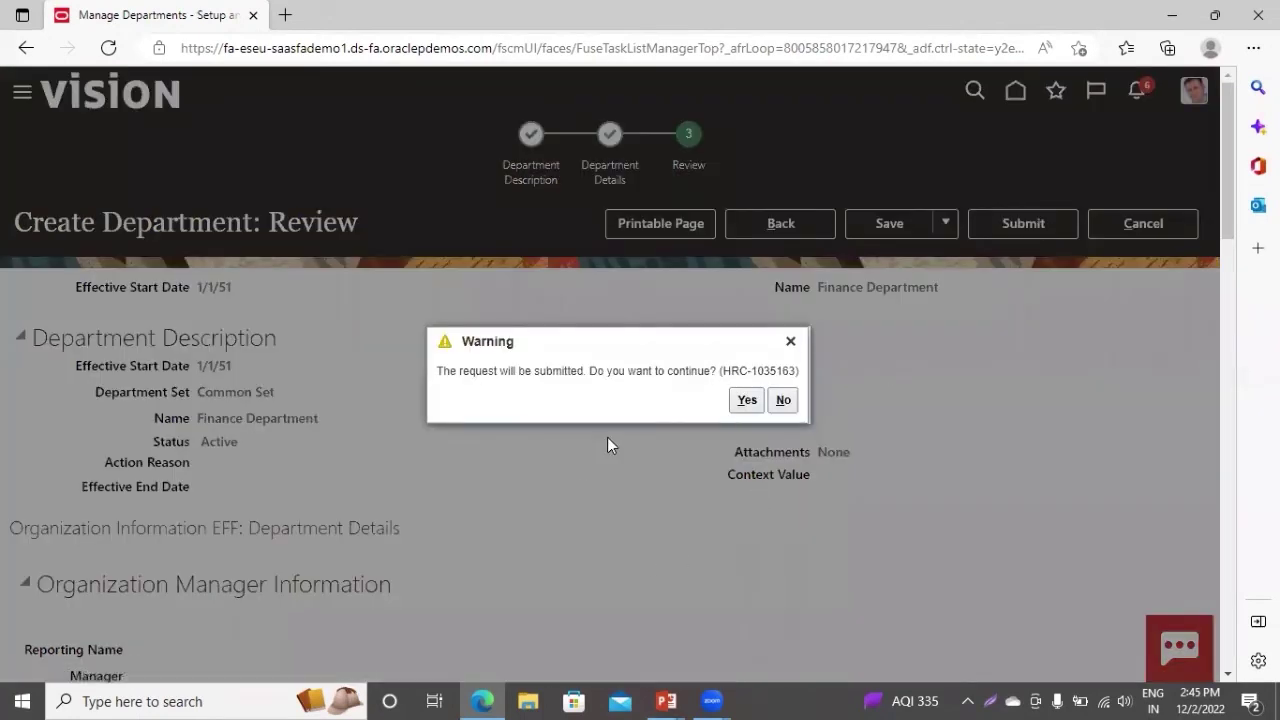
click(755, 400)
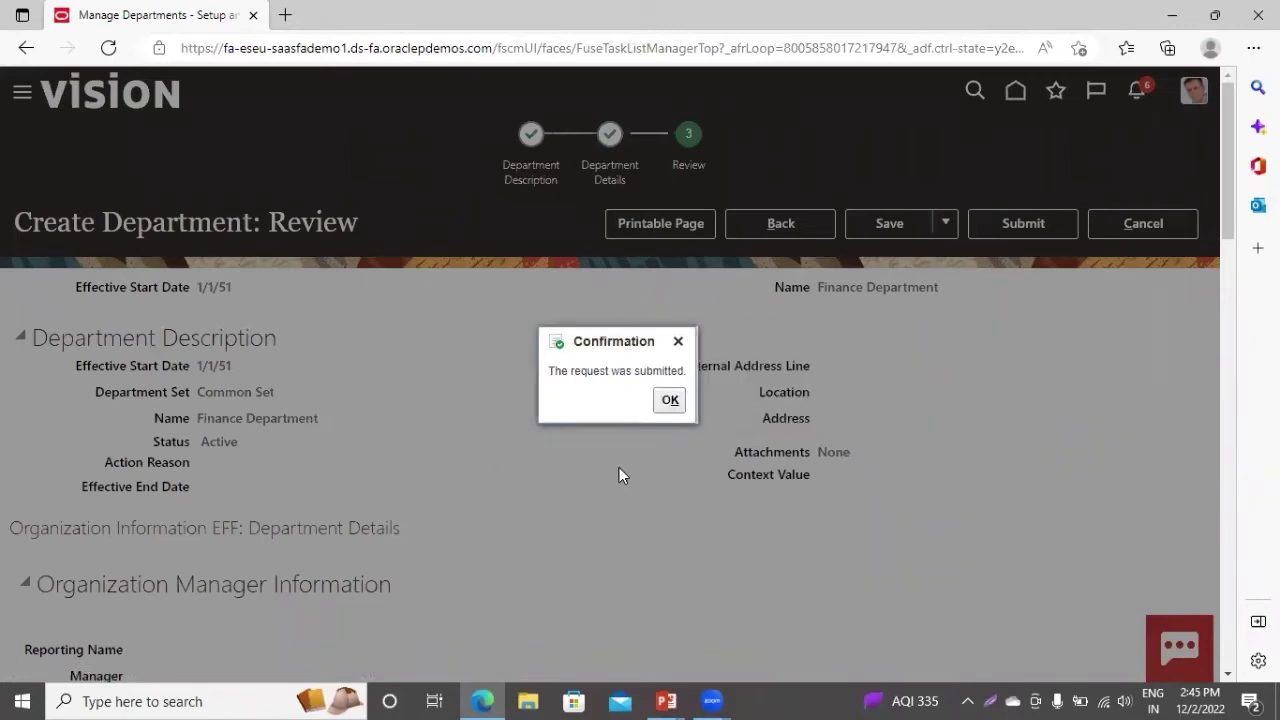
click(670, 401)
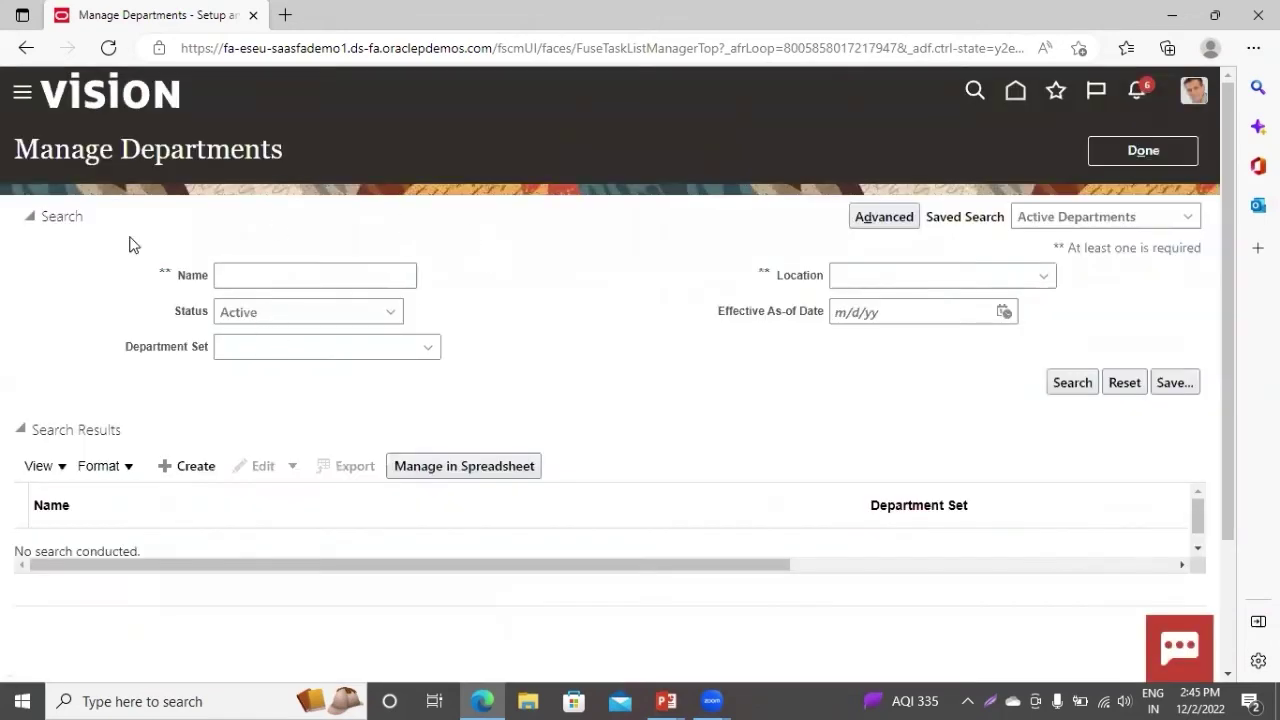
- Search the active departments for "Finance", locate and select Finance Department in the results, and finish managing departments
click(286, 266)
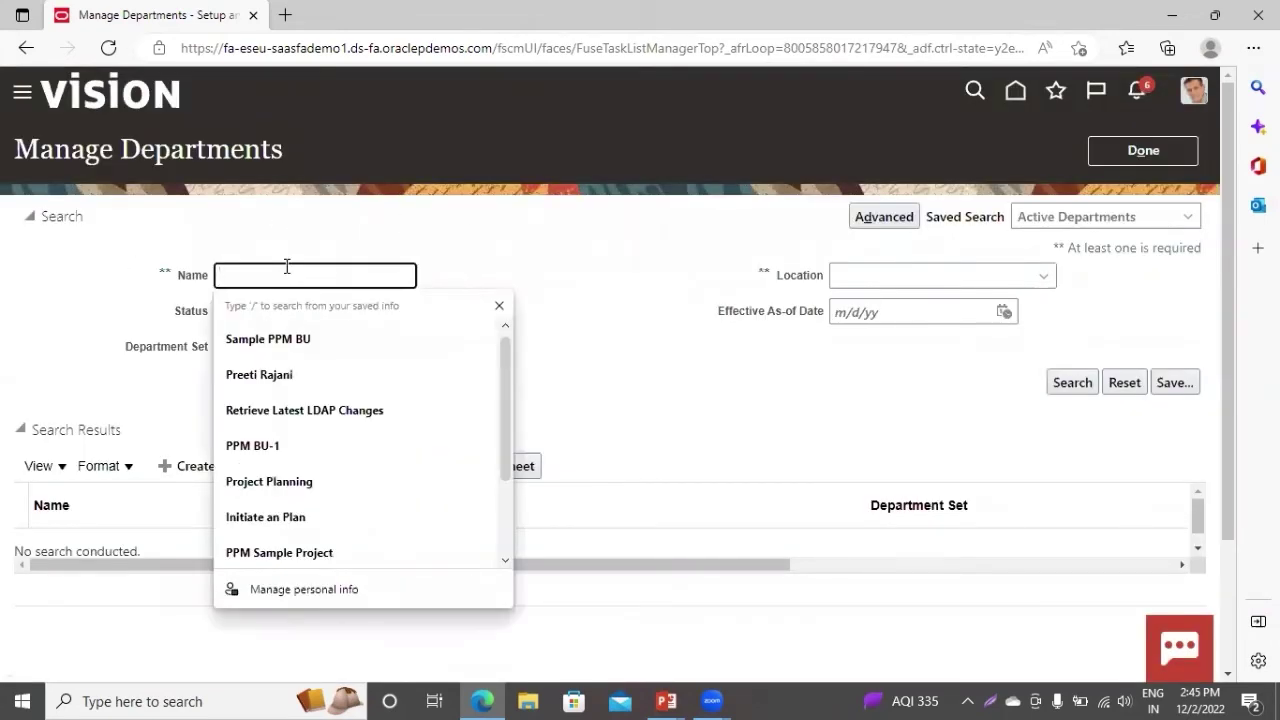
text(Finance)
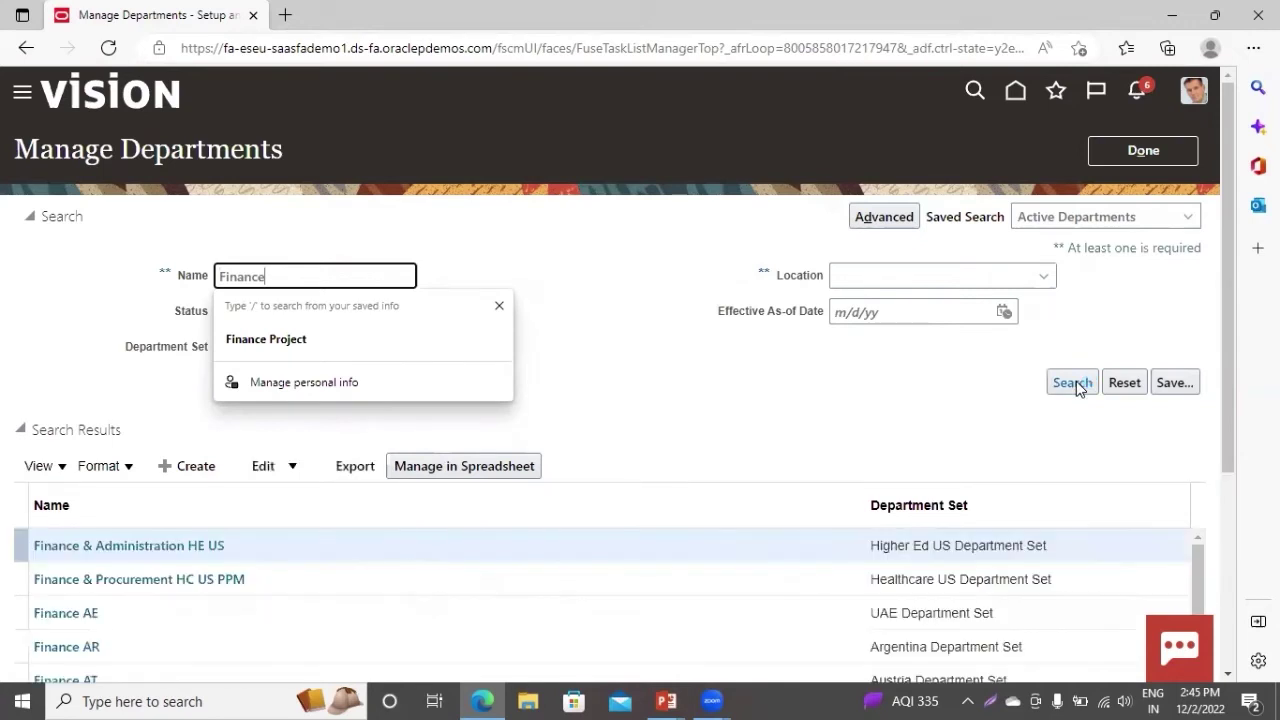
scroll(372, 534, down, 2)
scroll(300, 580, down, 6)
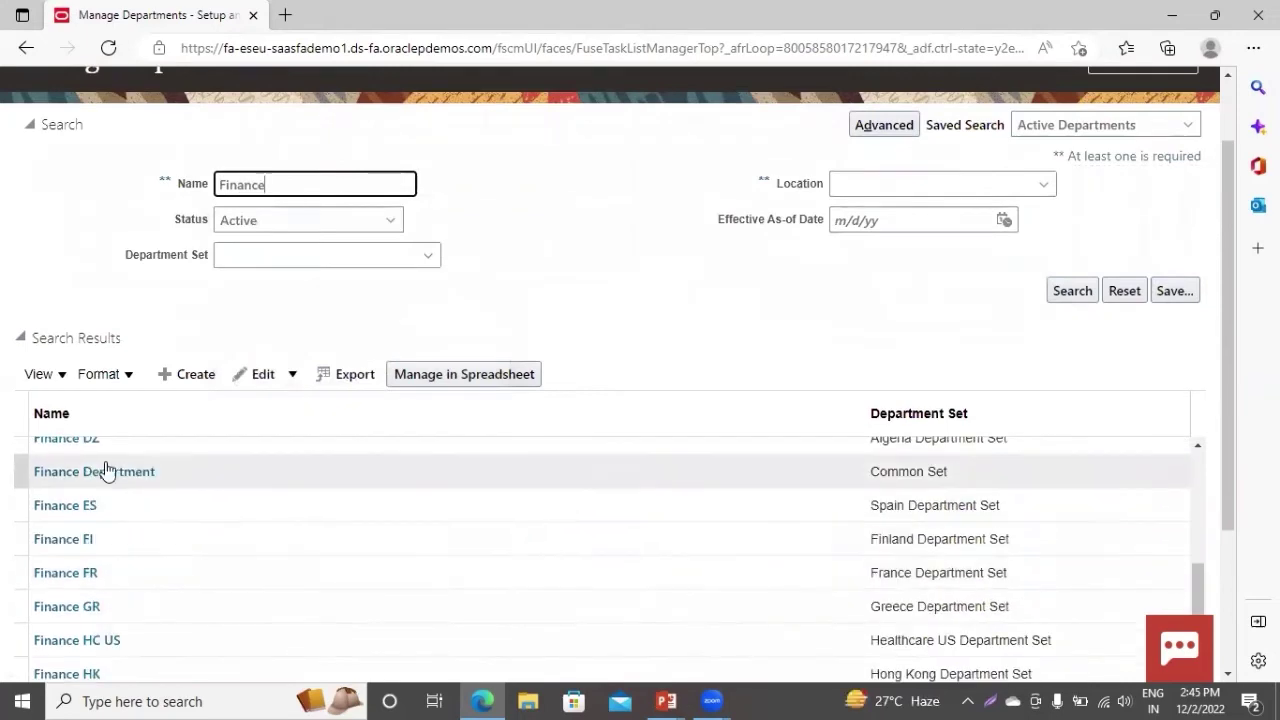
click(228, 472)
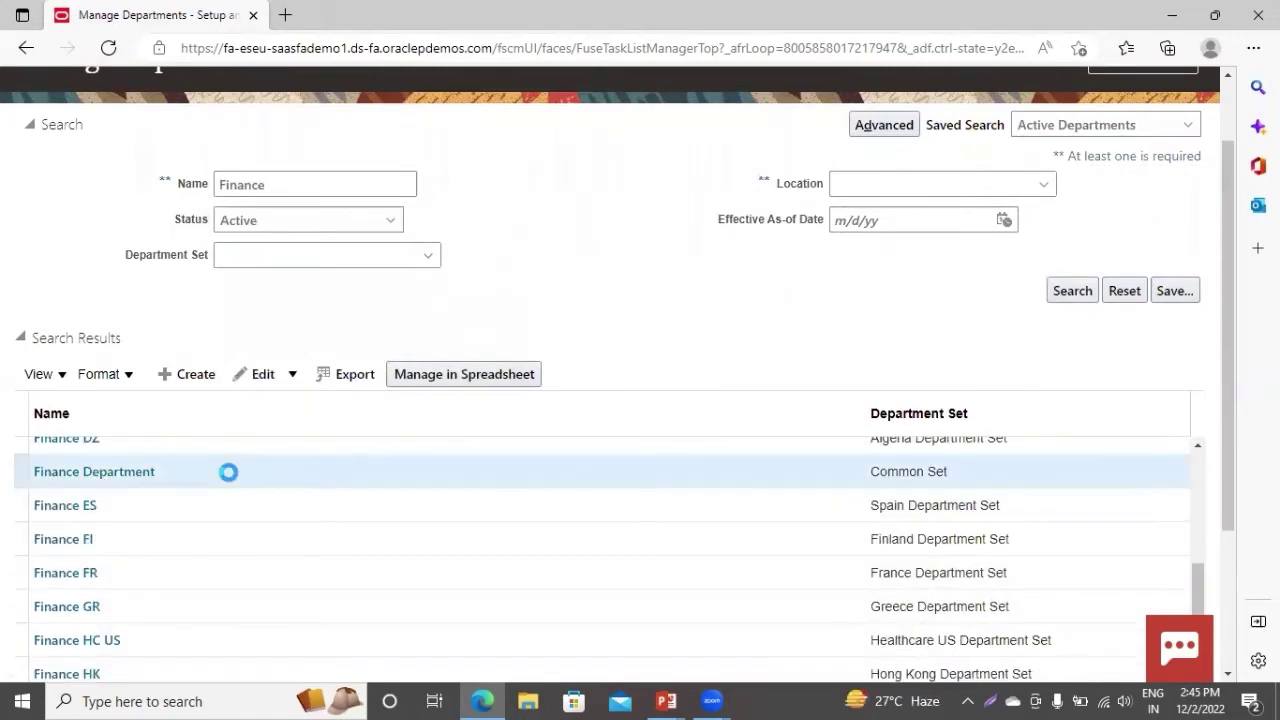
scroll(229, 480, down, 1)
scroll(909, 189, up, 3)
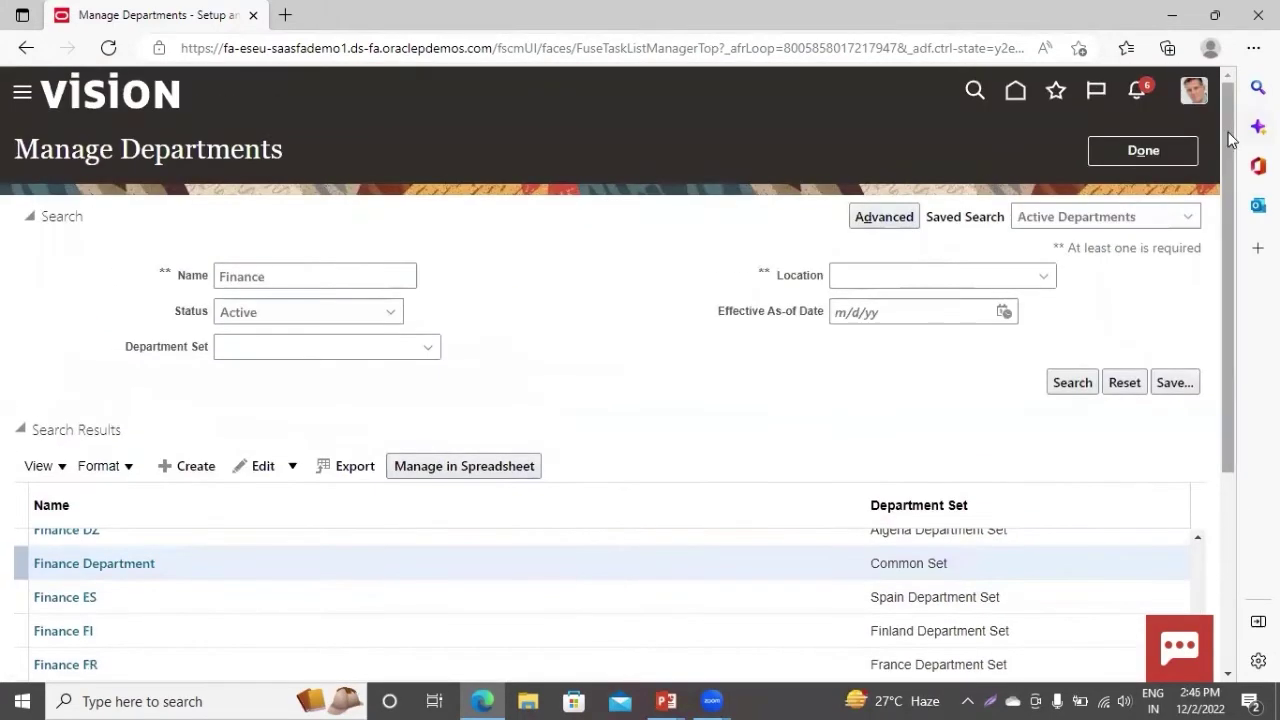
click(1145, 154)
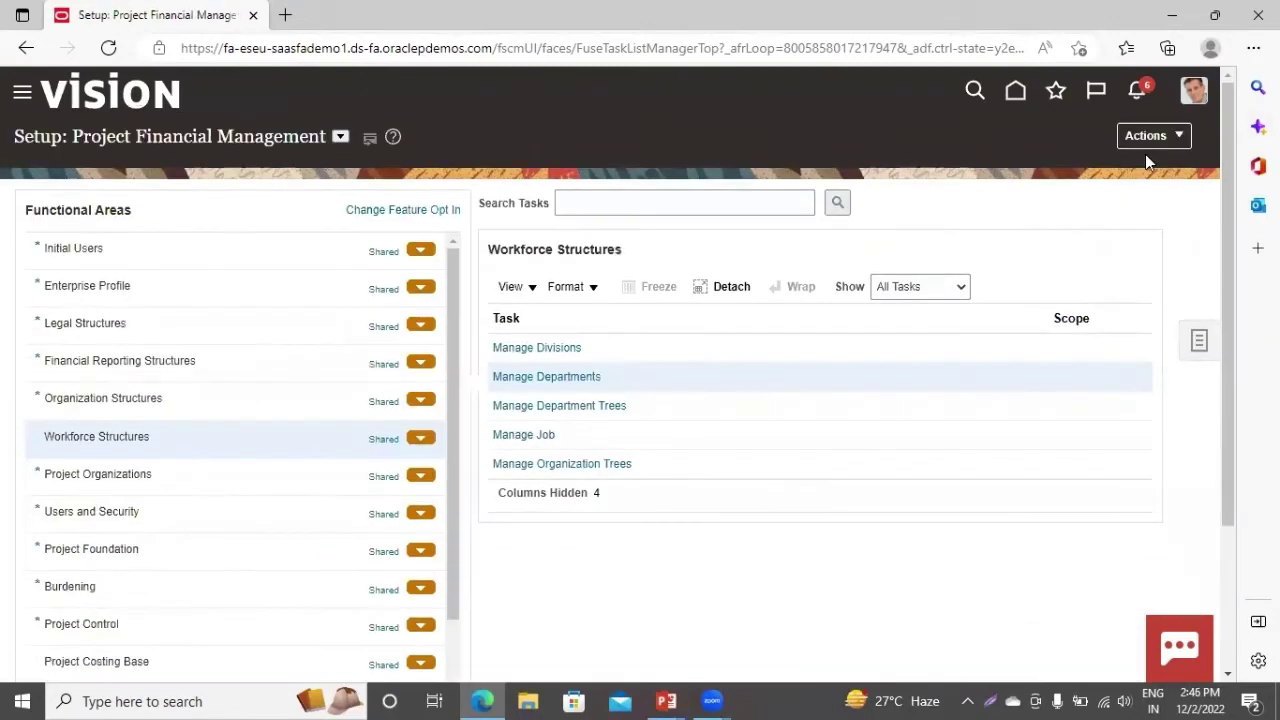
- Open Manage Project Organization Classifications in the Project Organizations area, look over the available organization names, and return to the task list
click(120, 481)
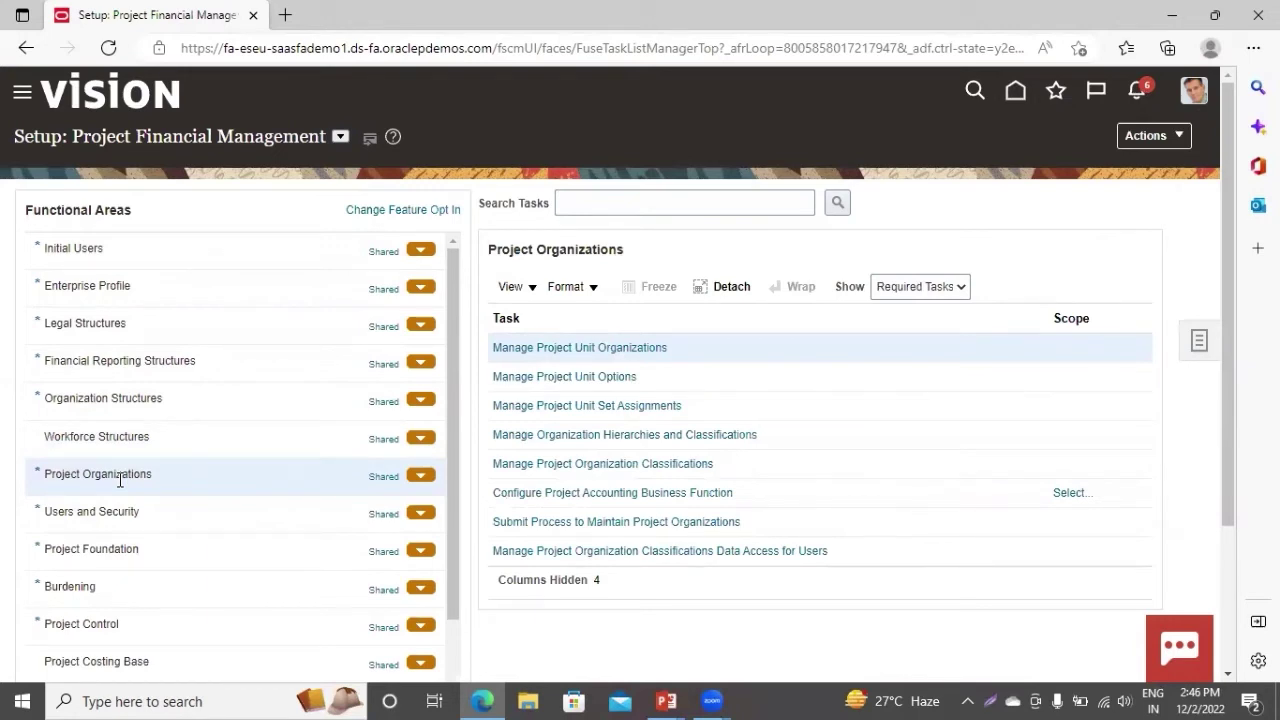
click(595, 464)
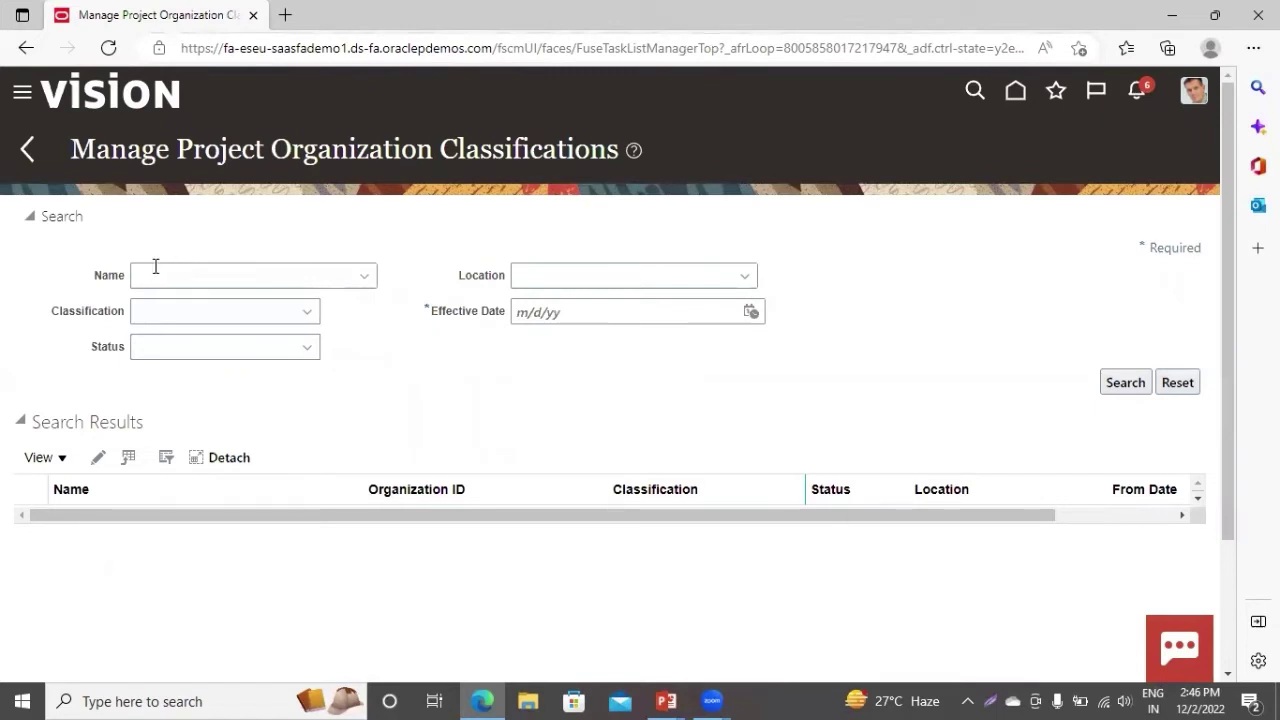
click(220, 312)
key(Escape)
click(363, 277)
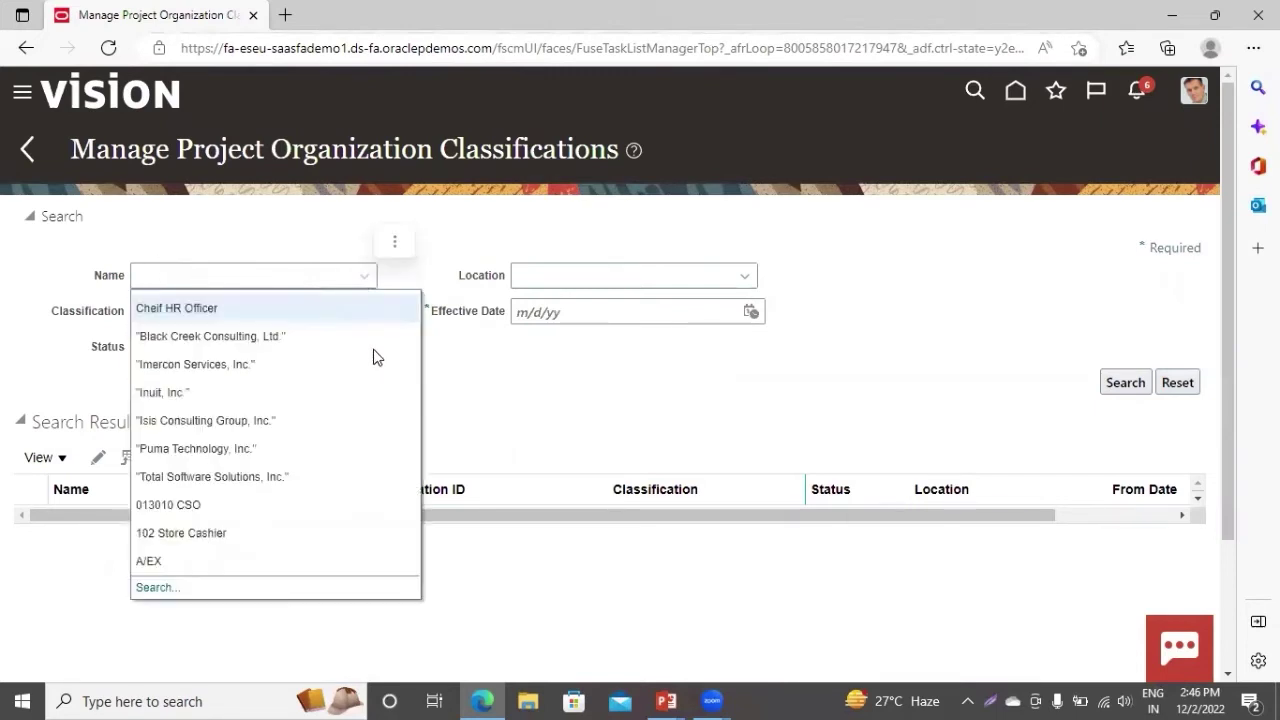
click(366, 279)
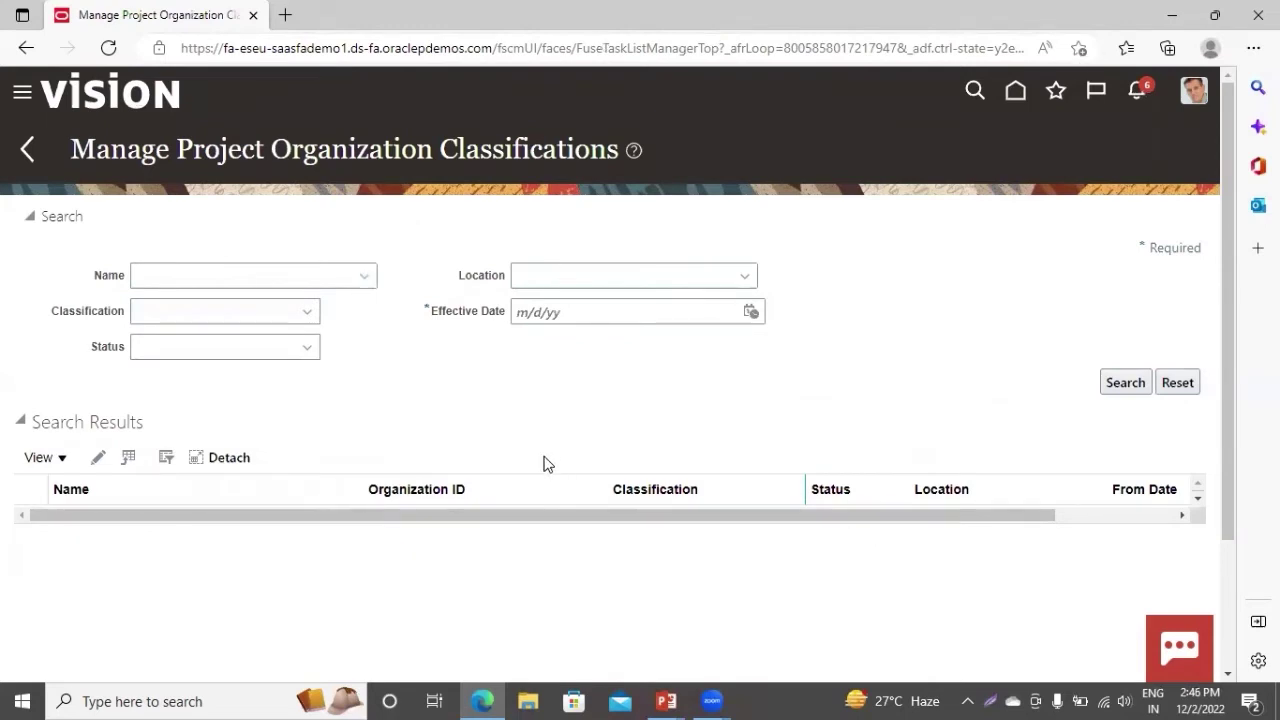
click(347, 276)
click(367, 279)
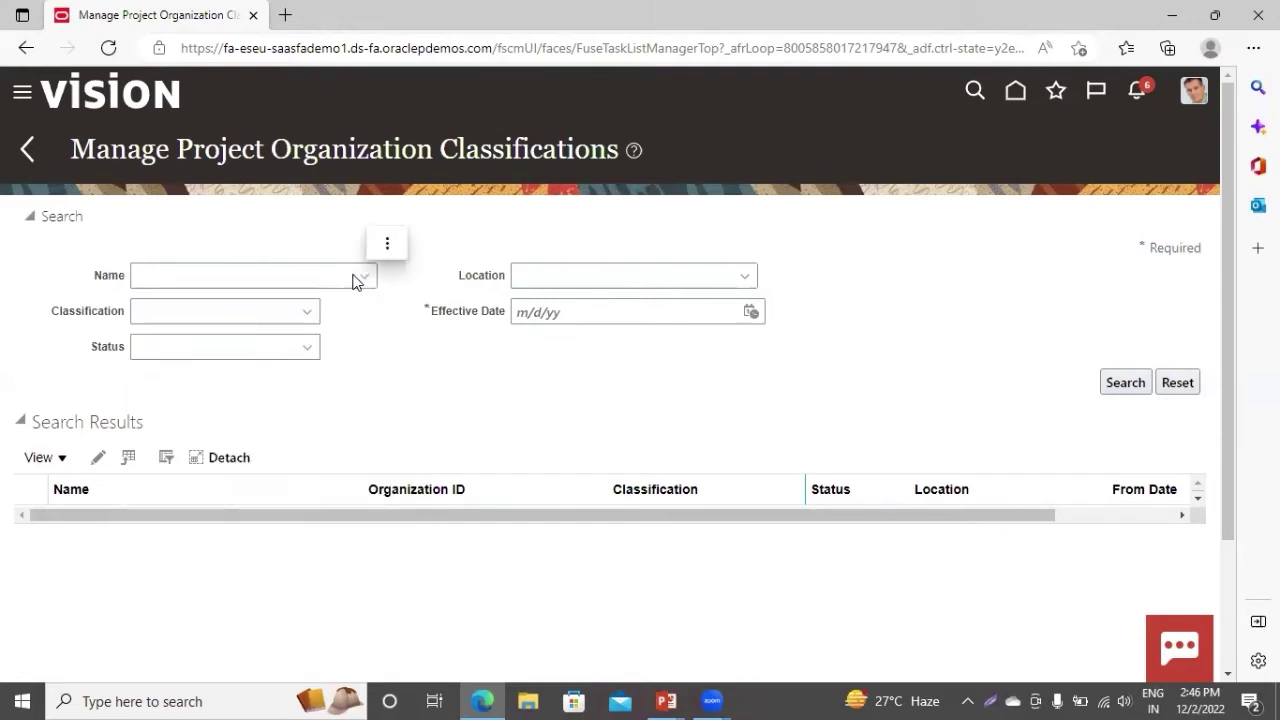
click(360, 278)
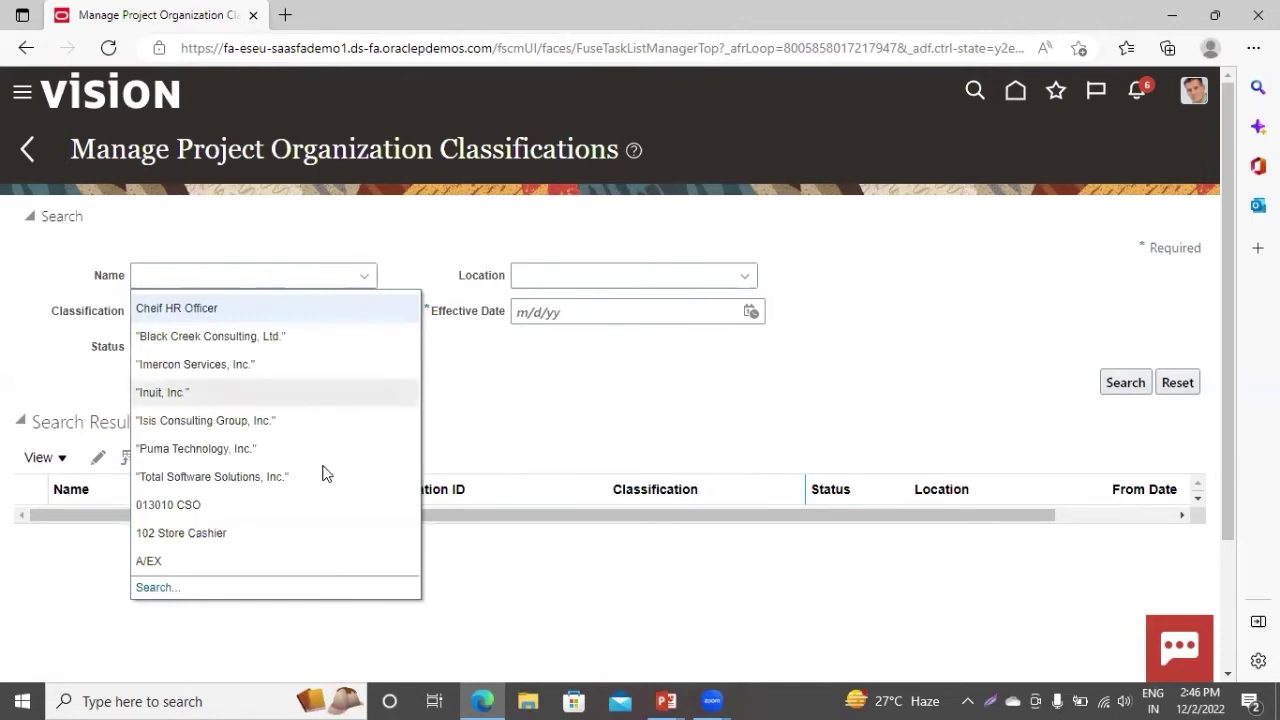
click(557, 415)
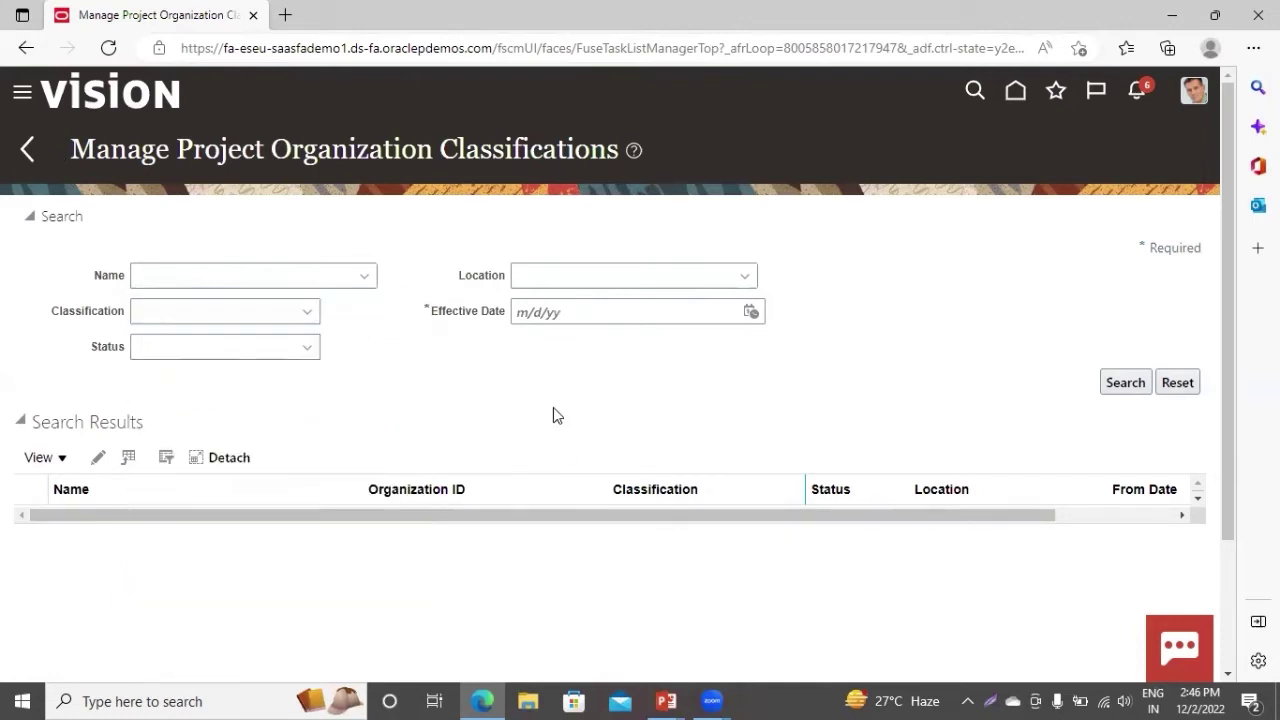
click(24, 150)
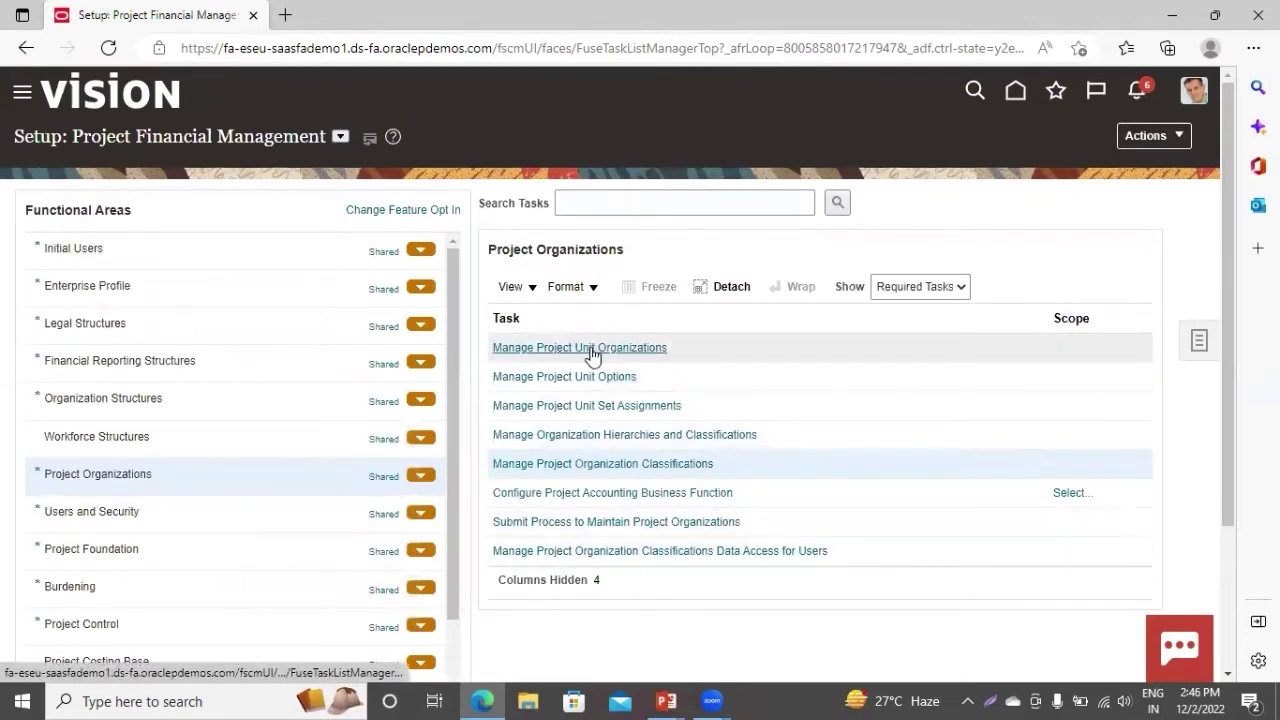
- Open Manage Project Unit Organizations, start creating a new project unit and set its code to FIN_PU
click(590, 348)
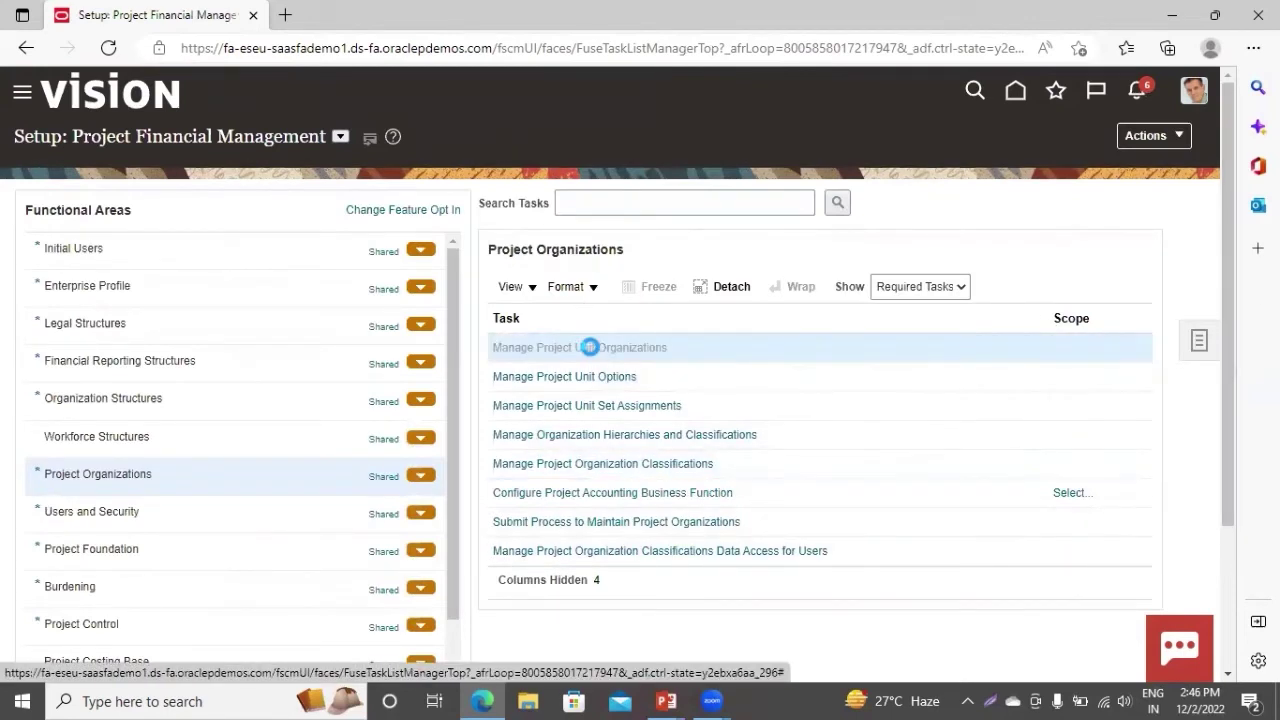
click(43, 394)
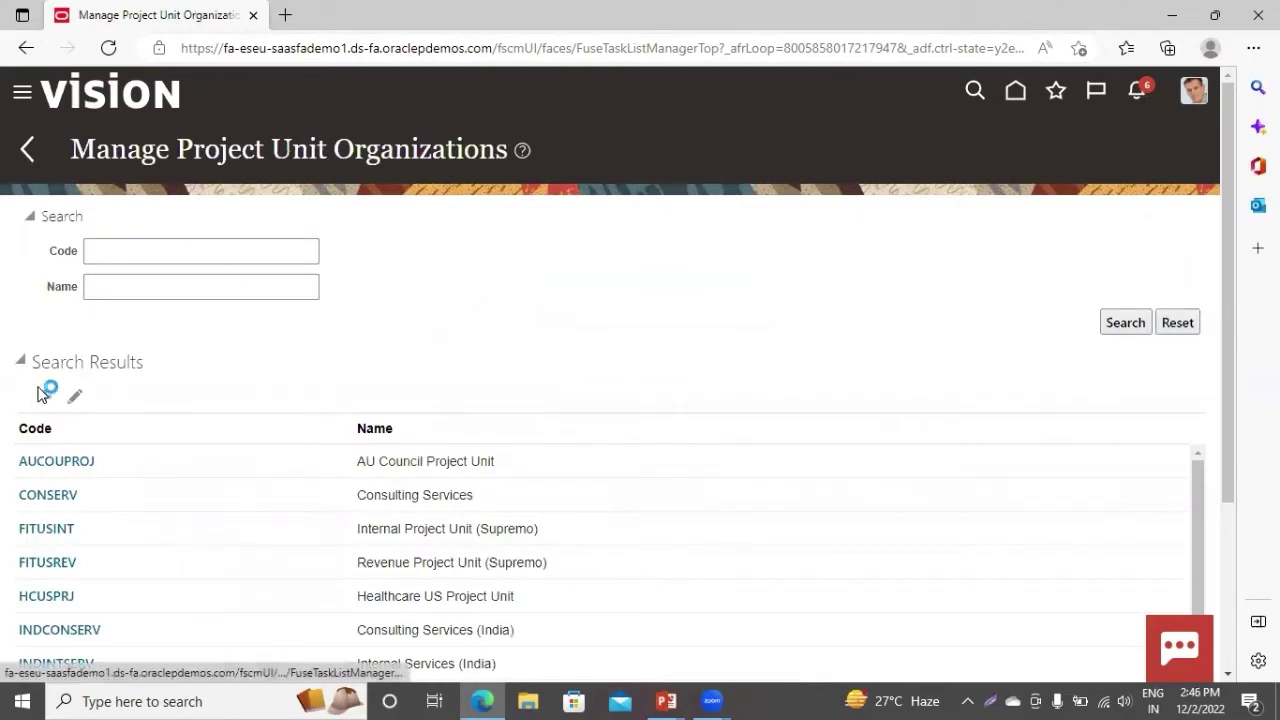
click(217, 303)
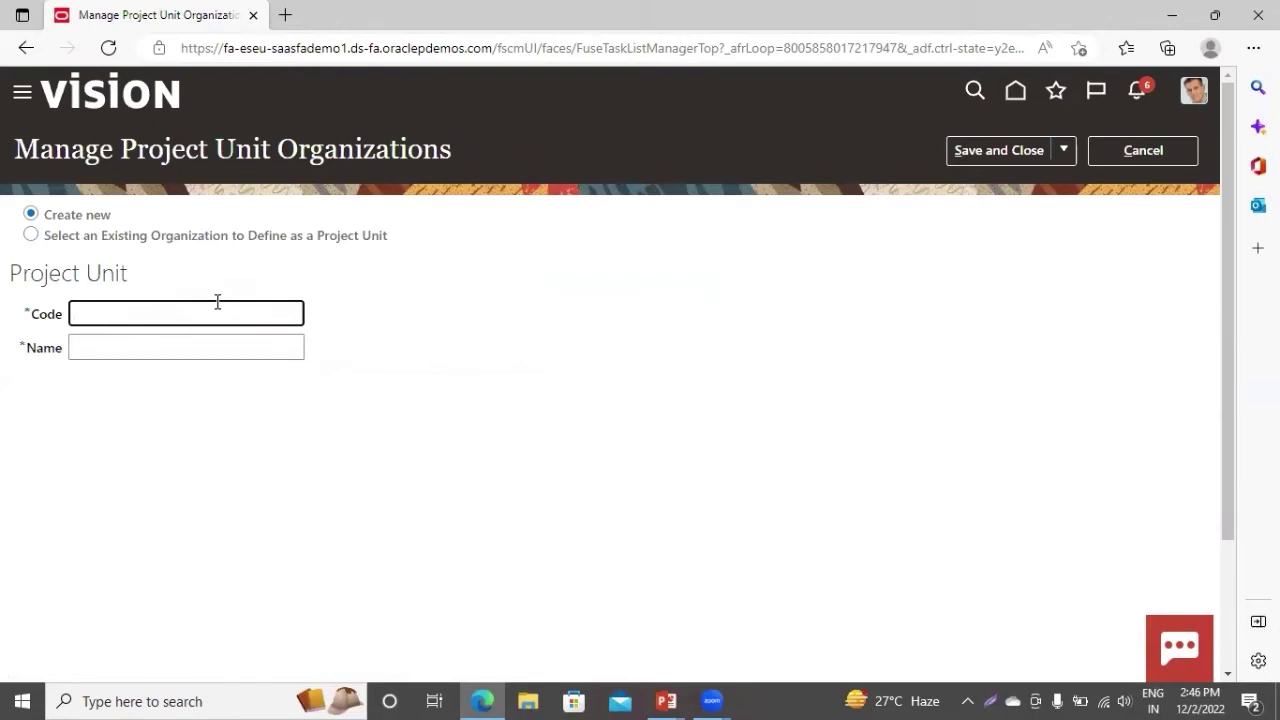
text(FIN_pu)
key(BackSpace)
key(BackSpace)
text(PU)
- Name the new project unit "PU Financial", save and close it, and return to the setup task list
click(180, 348)
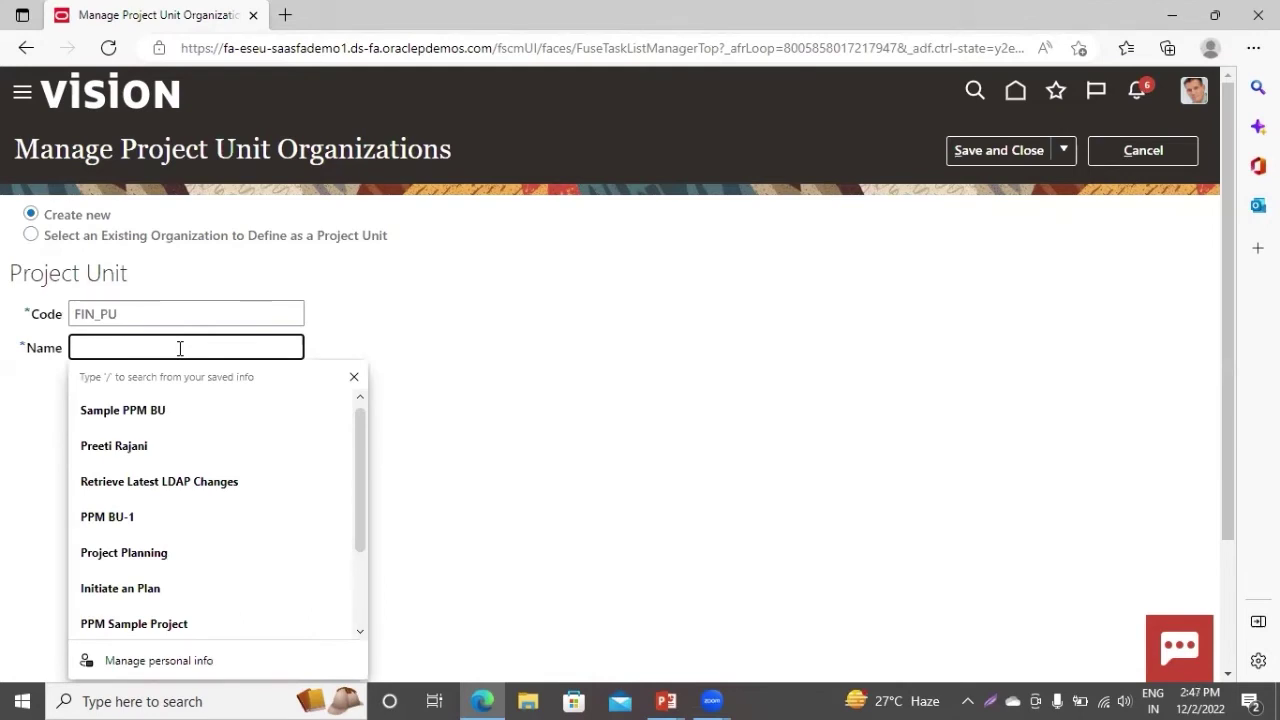
text(F)
key(BackSpace)
text(pu)
key(BackSpace)
key(BackSpace)
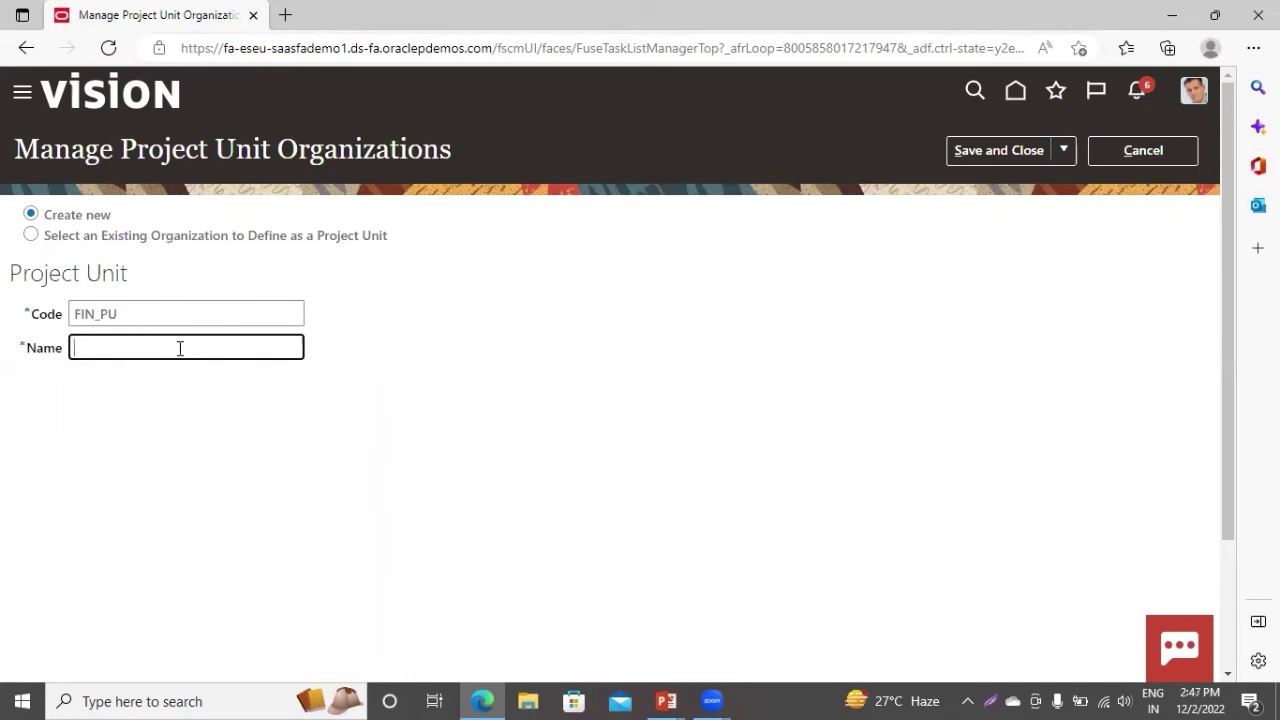
text(PU Financial)
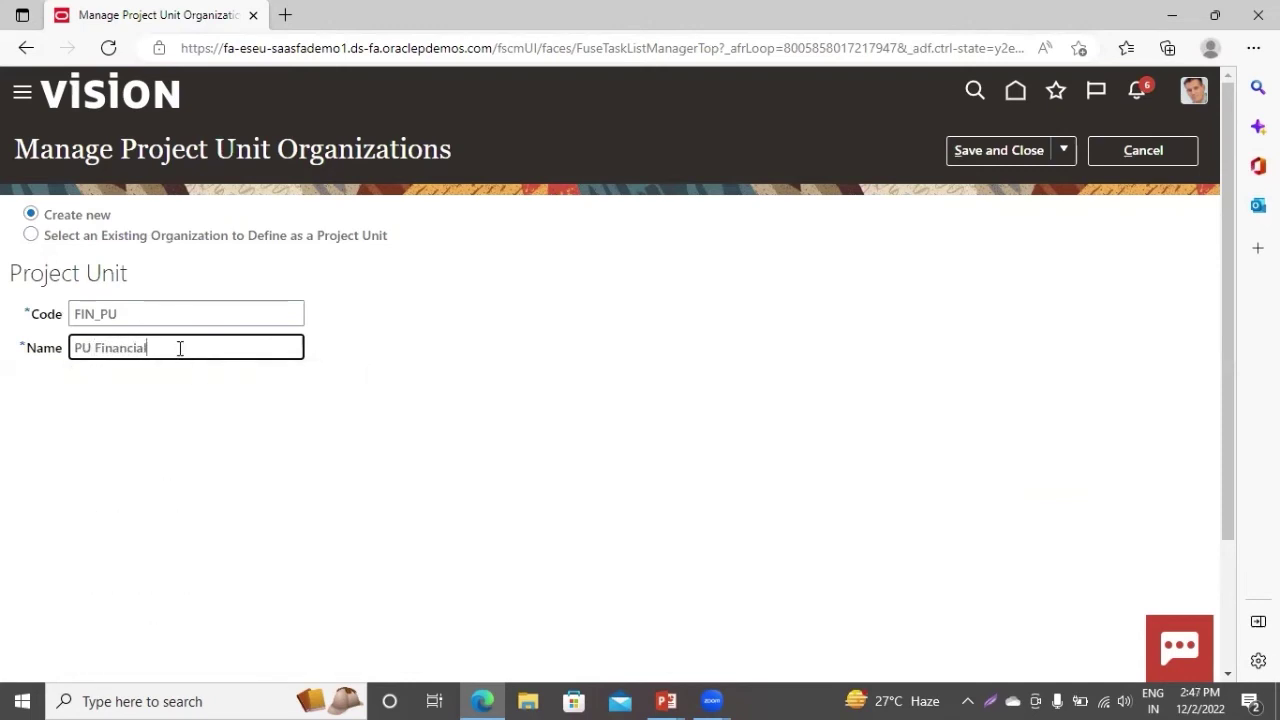
click(988, 156)
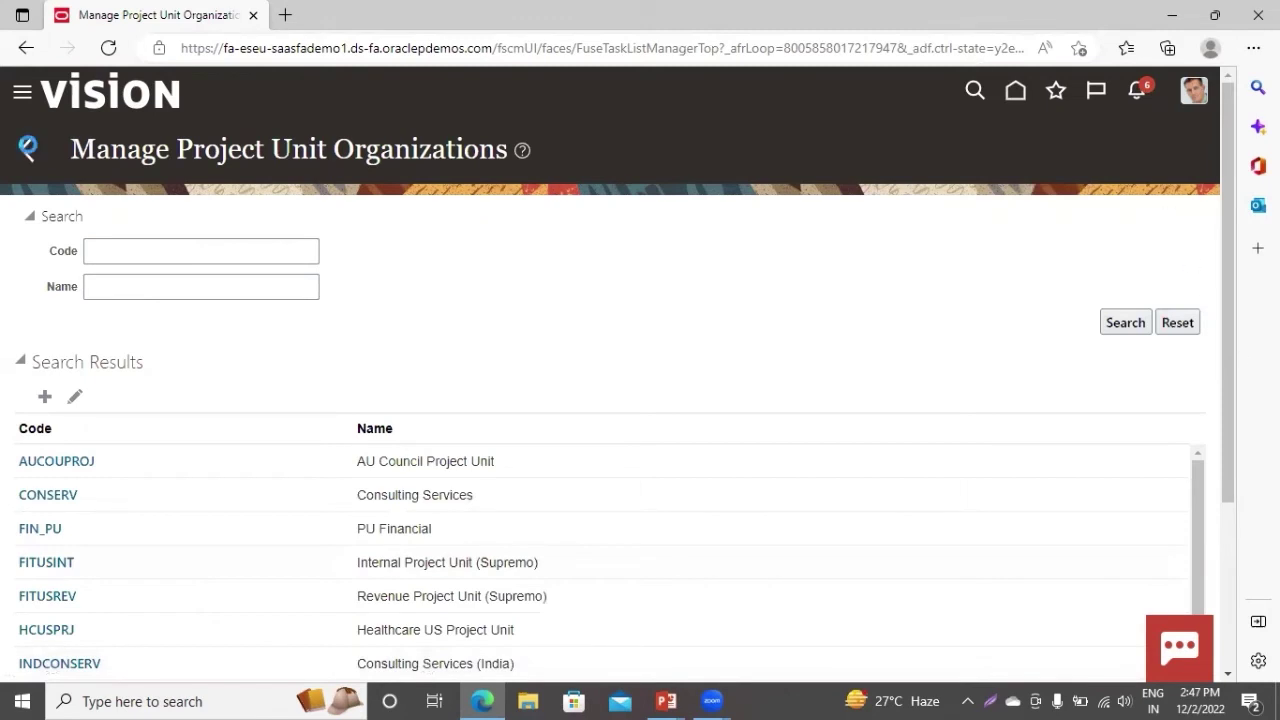
click(27, 149)
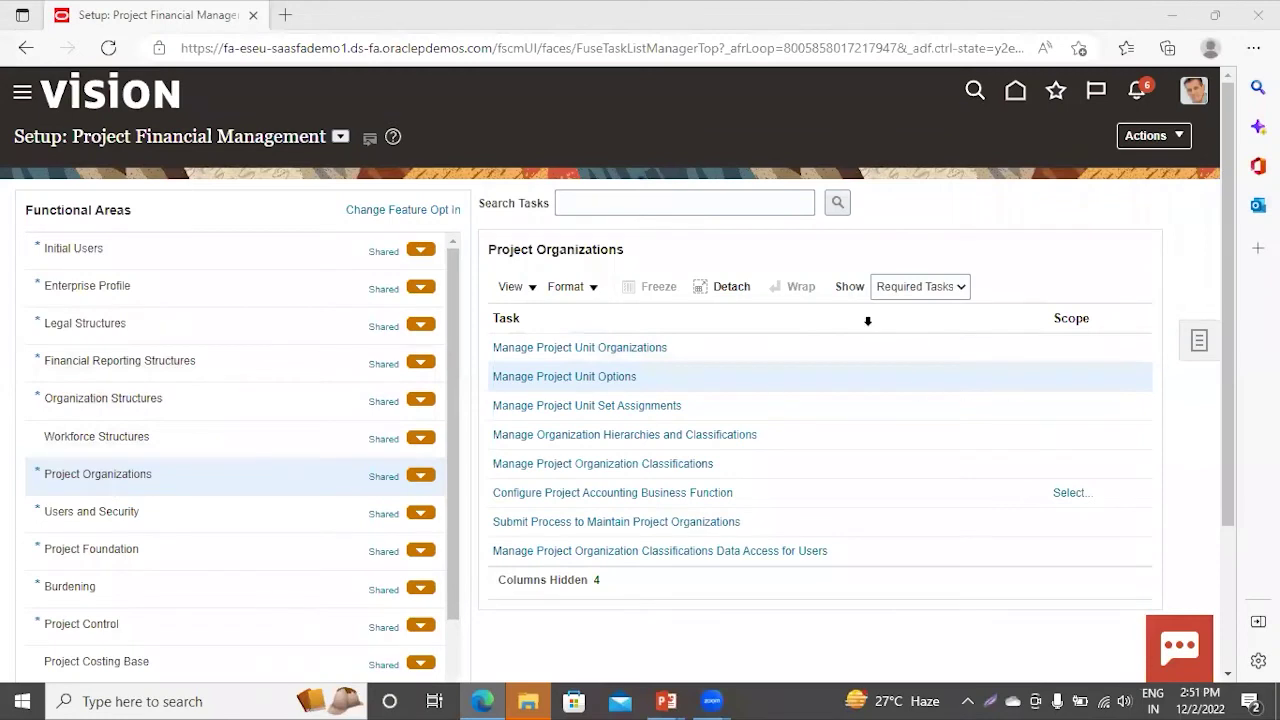
- Open the Manage Project Unit Options task and open the FIN_PU project unit for editing
click(555, 378)
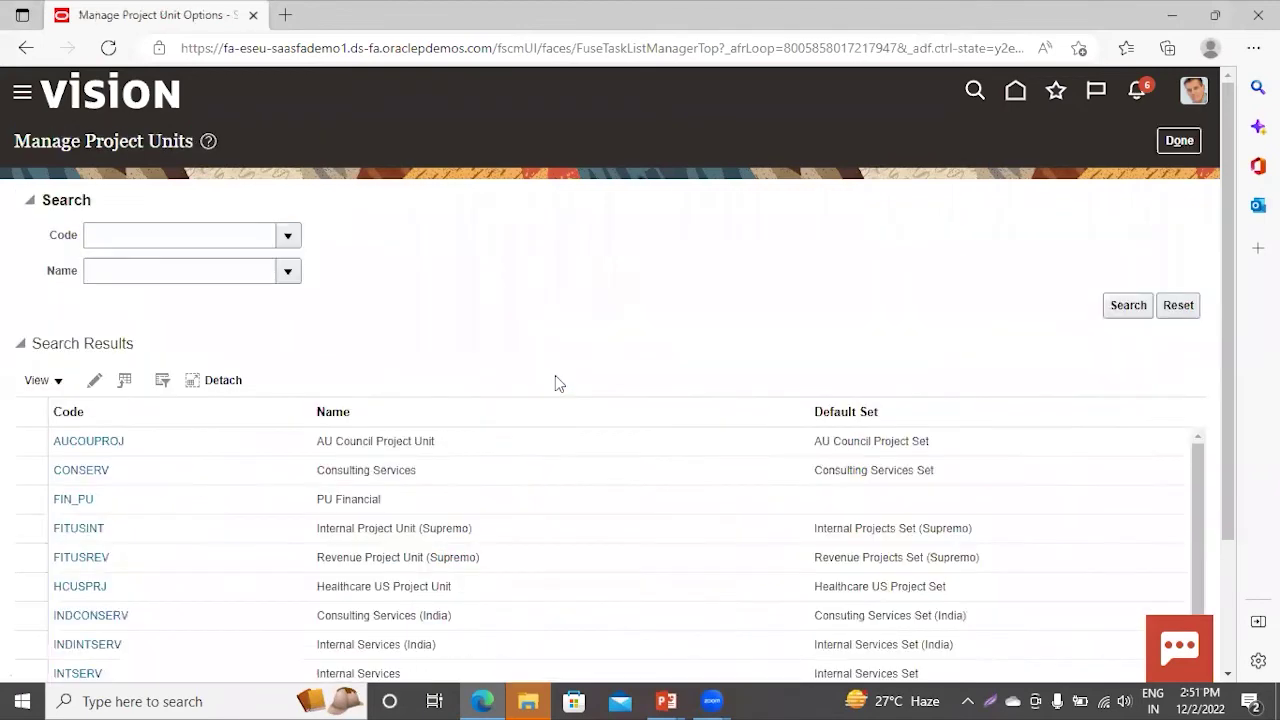
scroll(274, 577, down, 3)
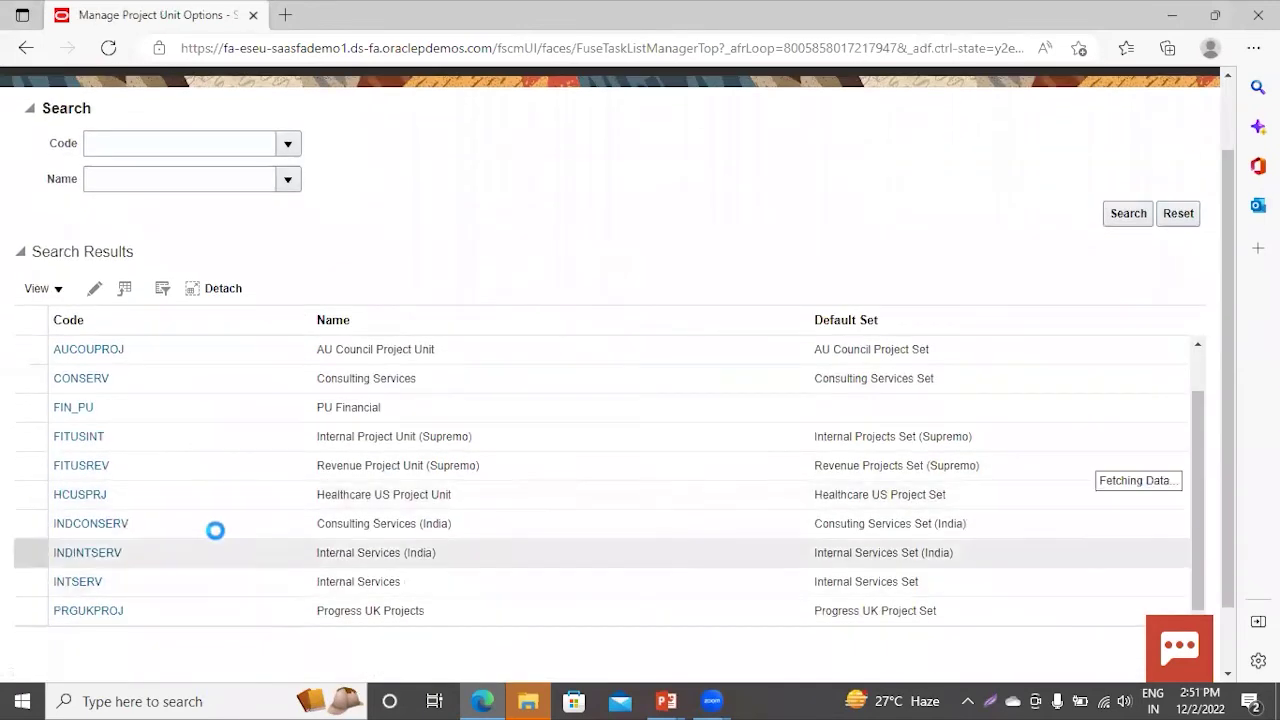
scroll(212, 525, down, 3)
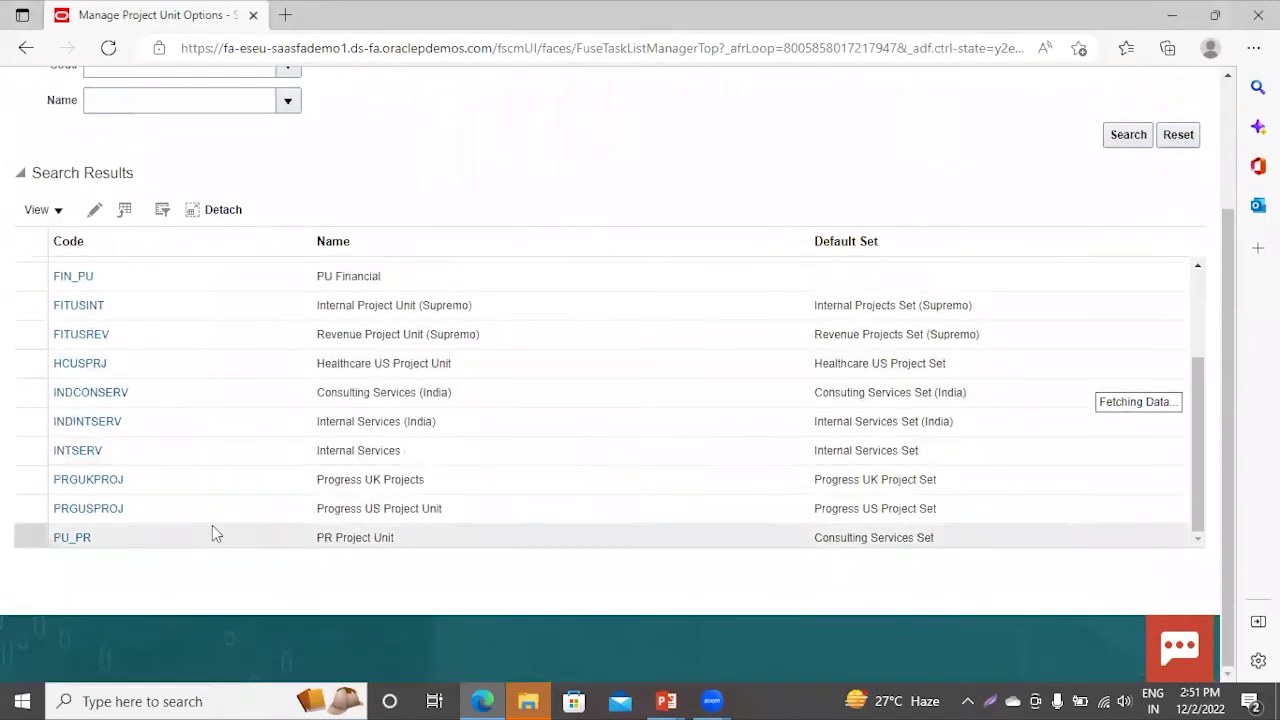
scroll(212, 461, up, 3)
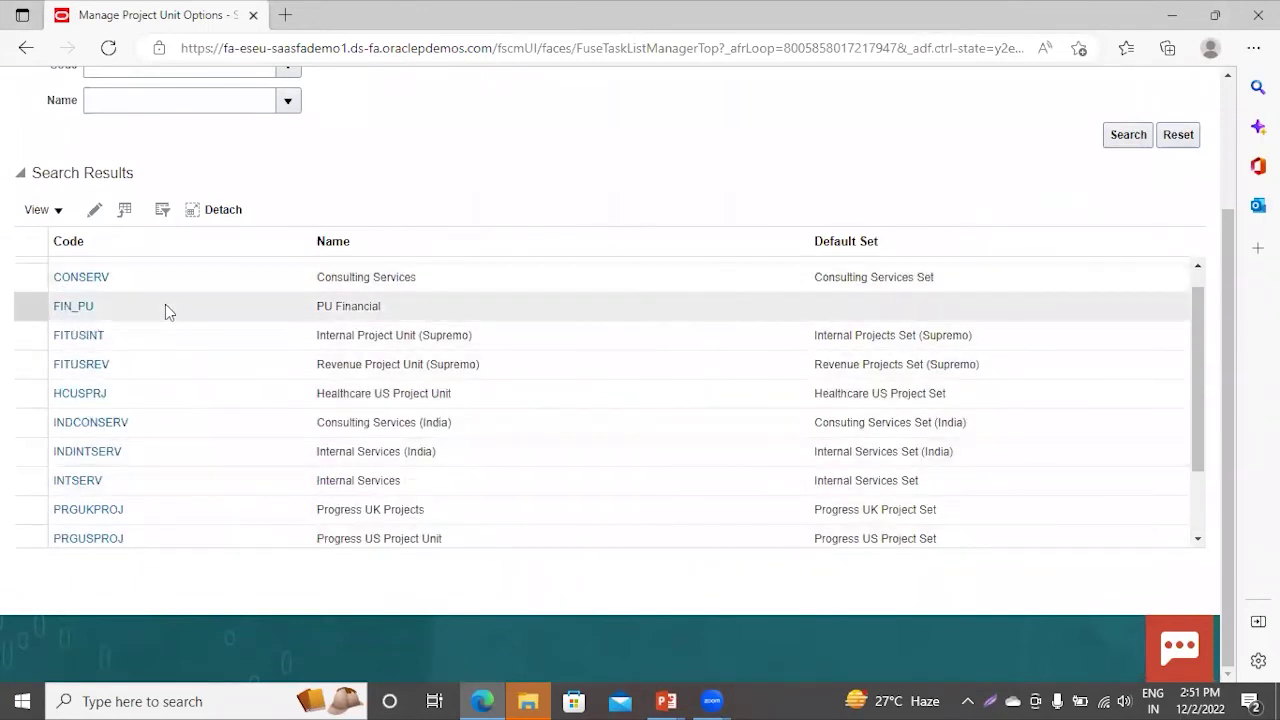
click(64, 306)
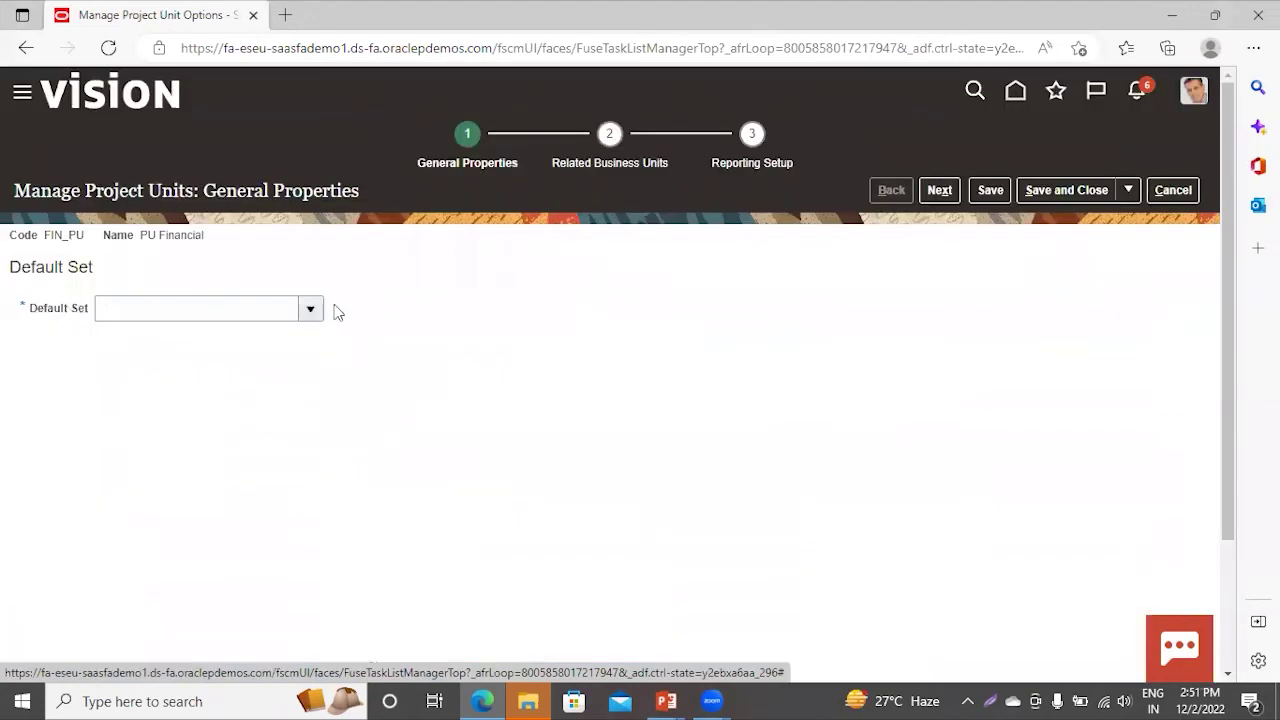
- Search the default sets by code "Common", assign Common Set to the project unit, then save and close it, acknowledging the numbering notice
click(313, 306)
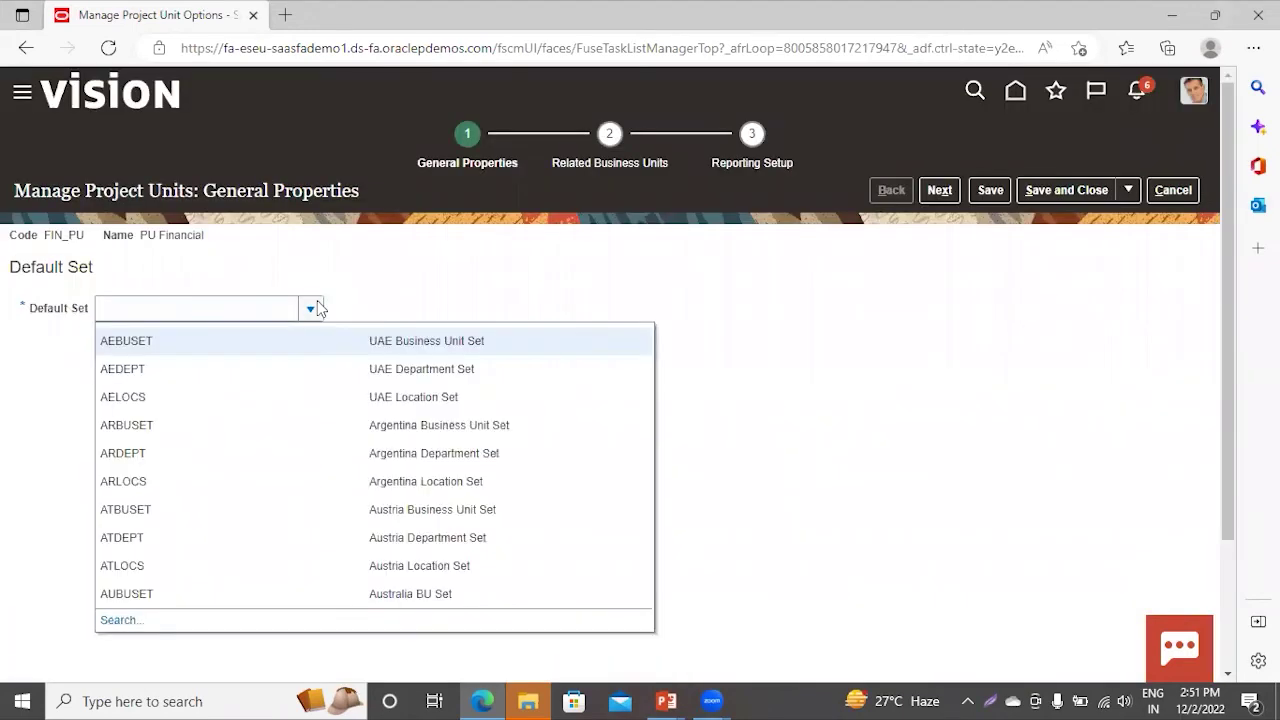
click(121, 624)
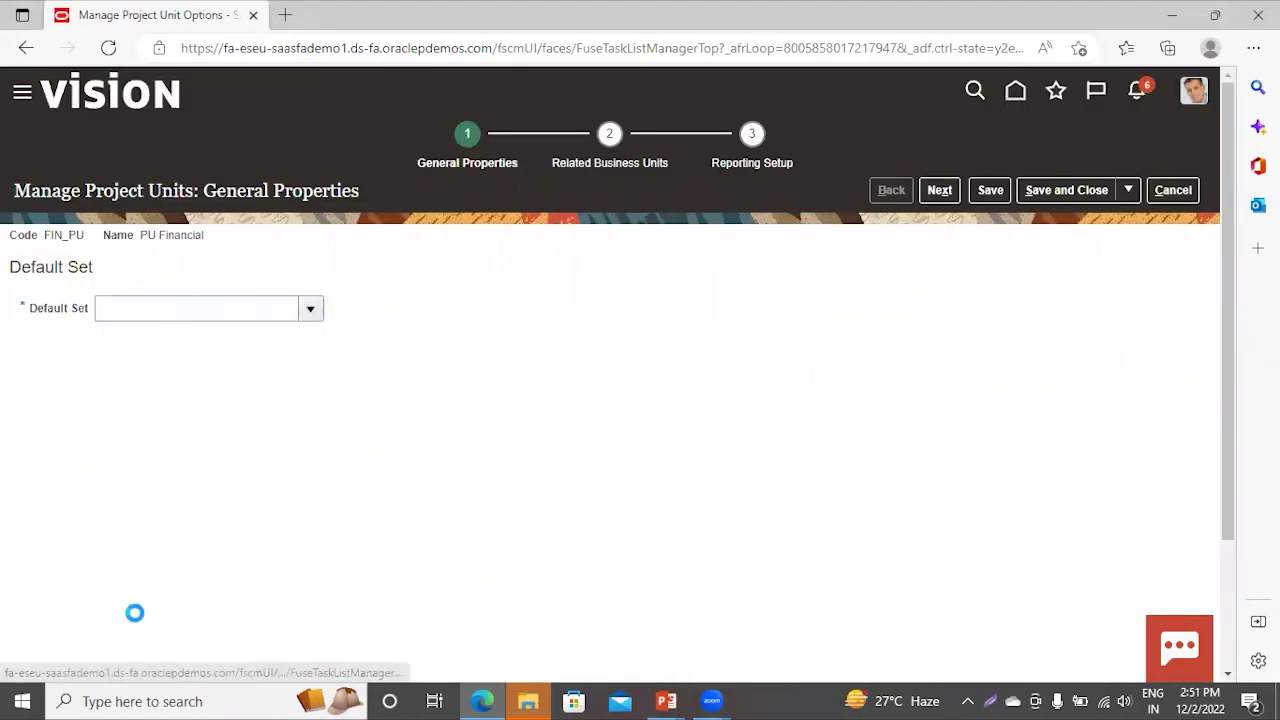
click(363, 309)
text(Comm)
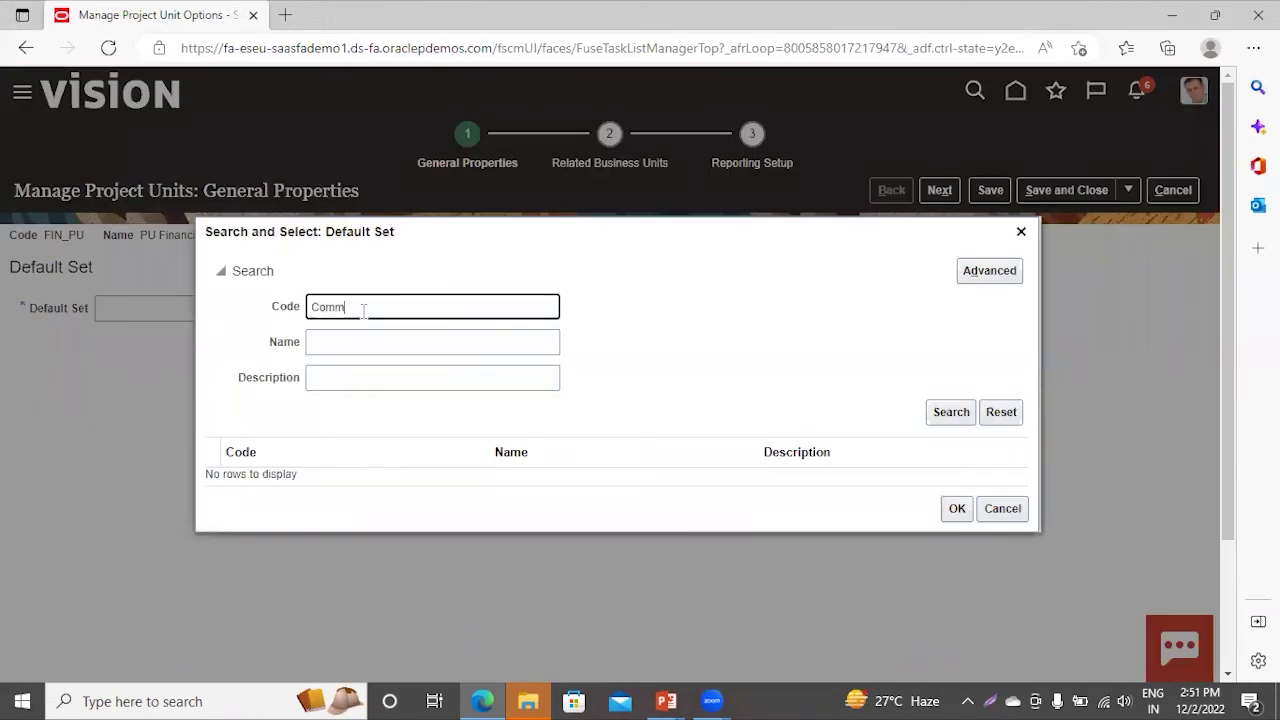
text(on)
key(Return)
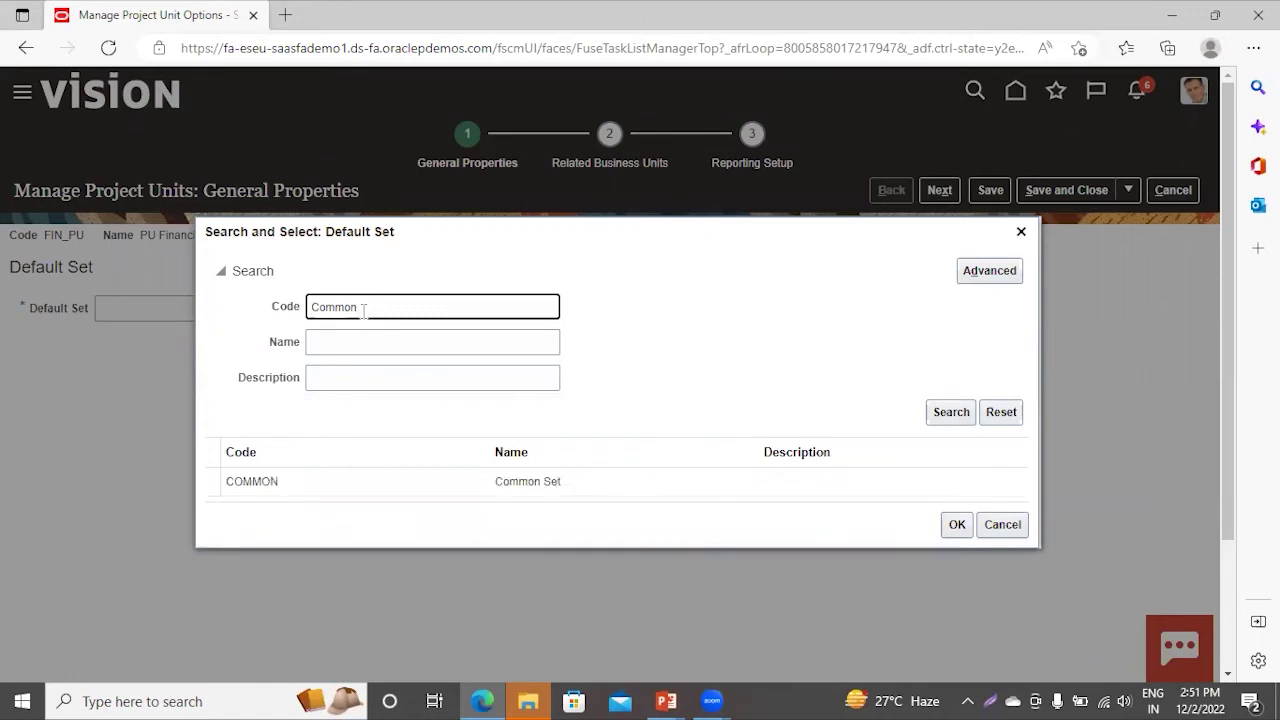
click(279, 484)
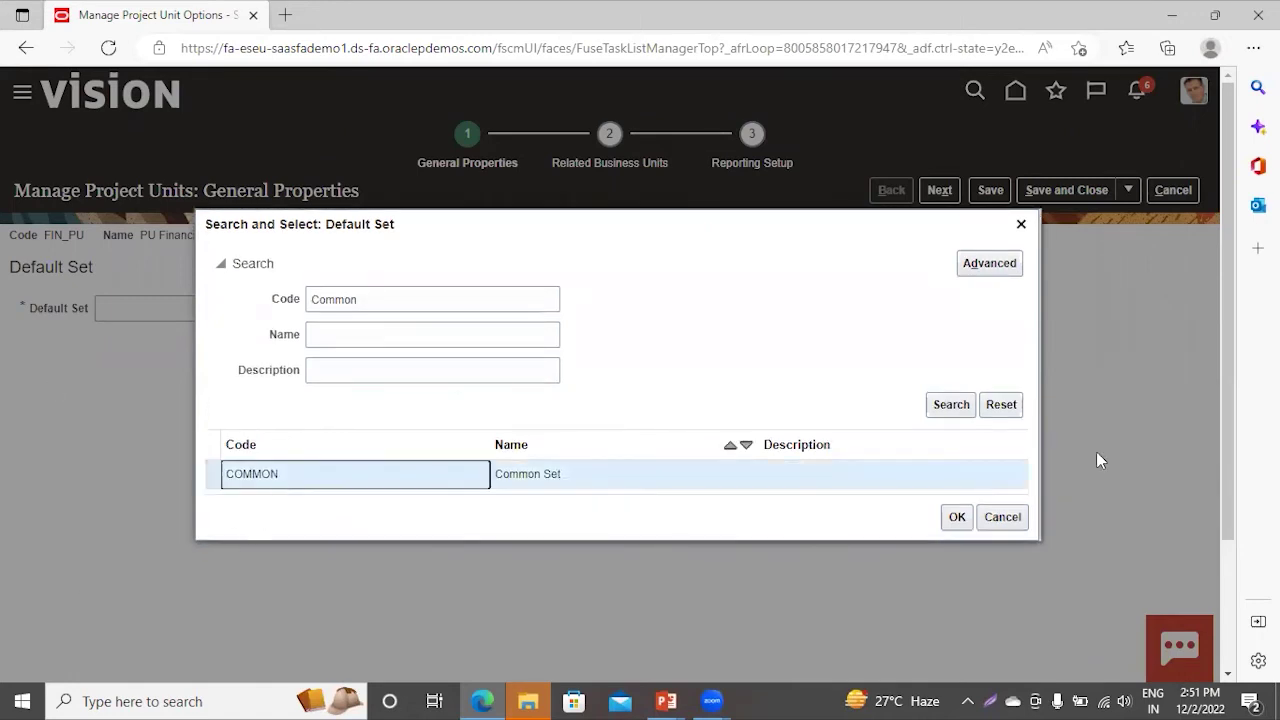
click(955, 519)
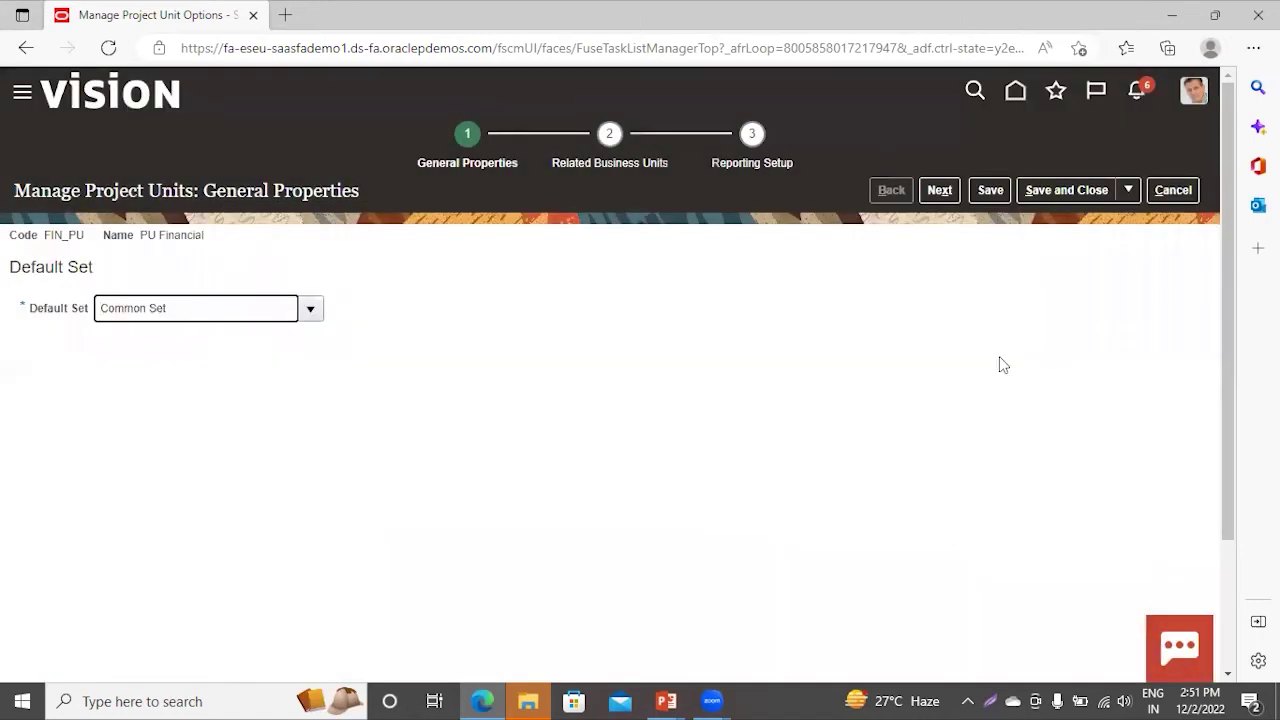
click(1040, 195)
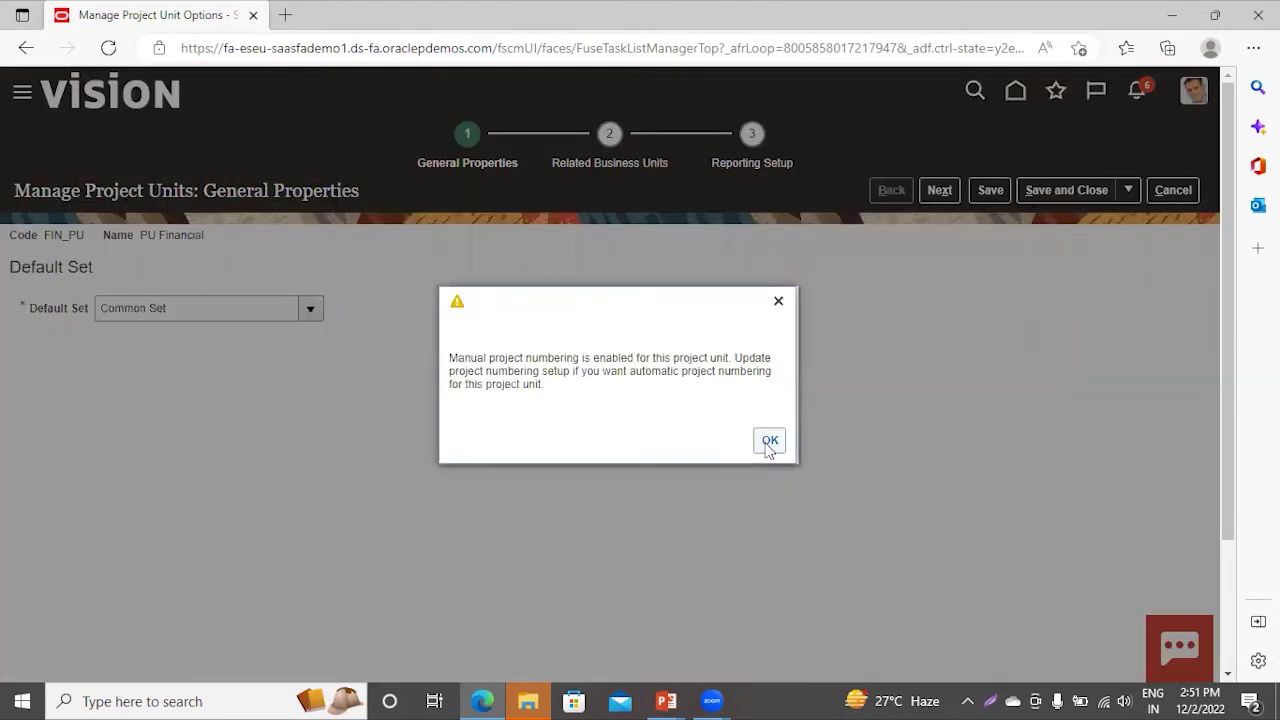
click(769, 442)
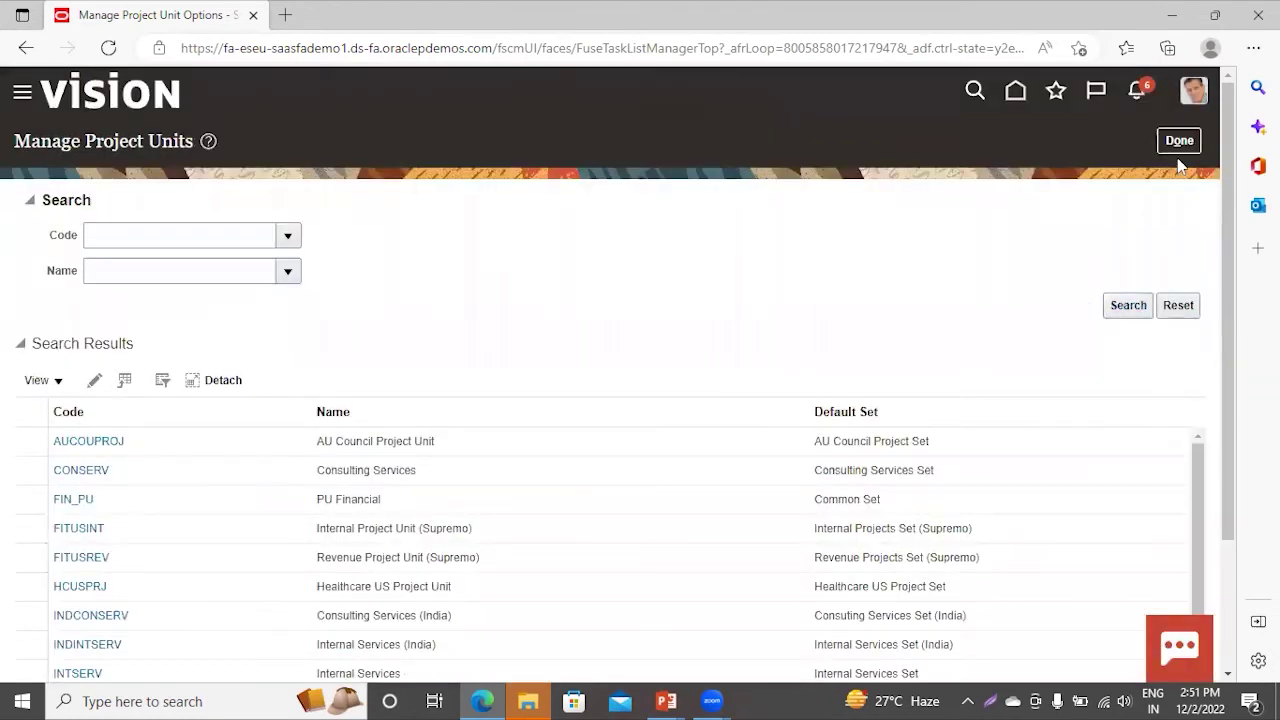
- Return to the setup task list, open Manage Project Organization Classifications and start a search for an organization name
click(1174, 149)
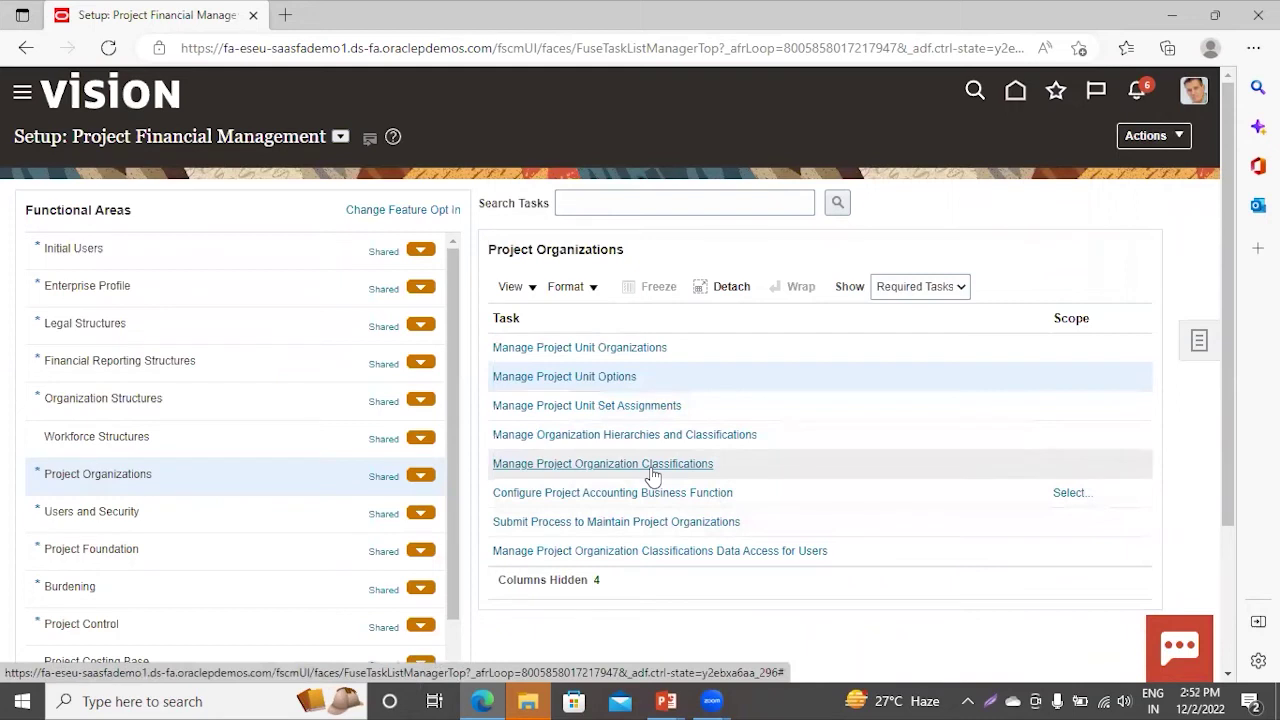
click(650, 466)
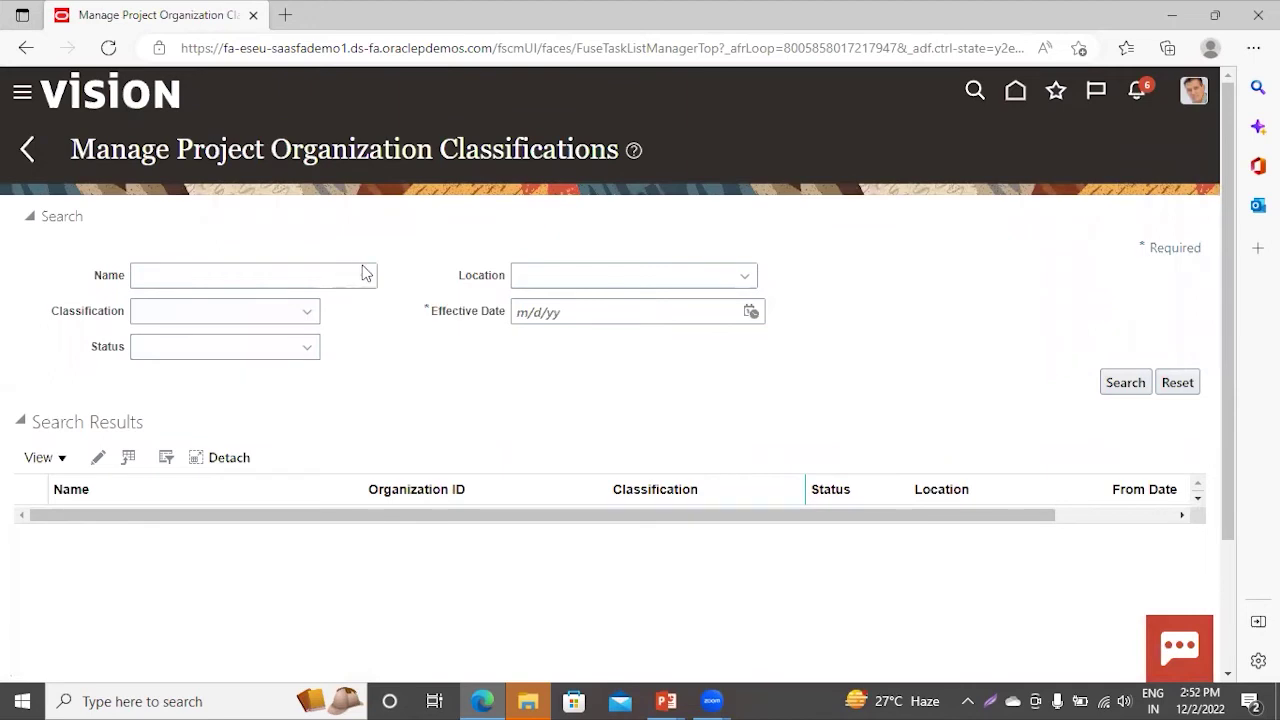
click(364, 277)
click(146, 587)
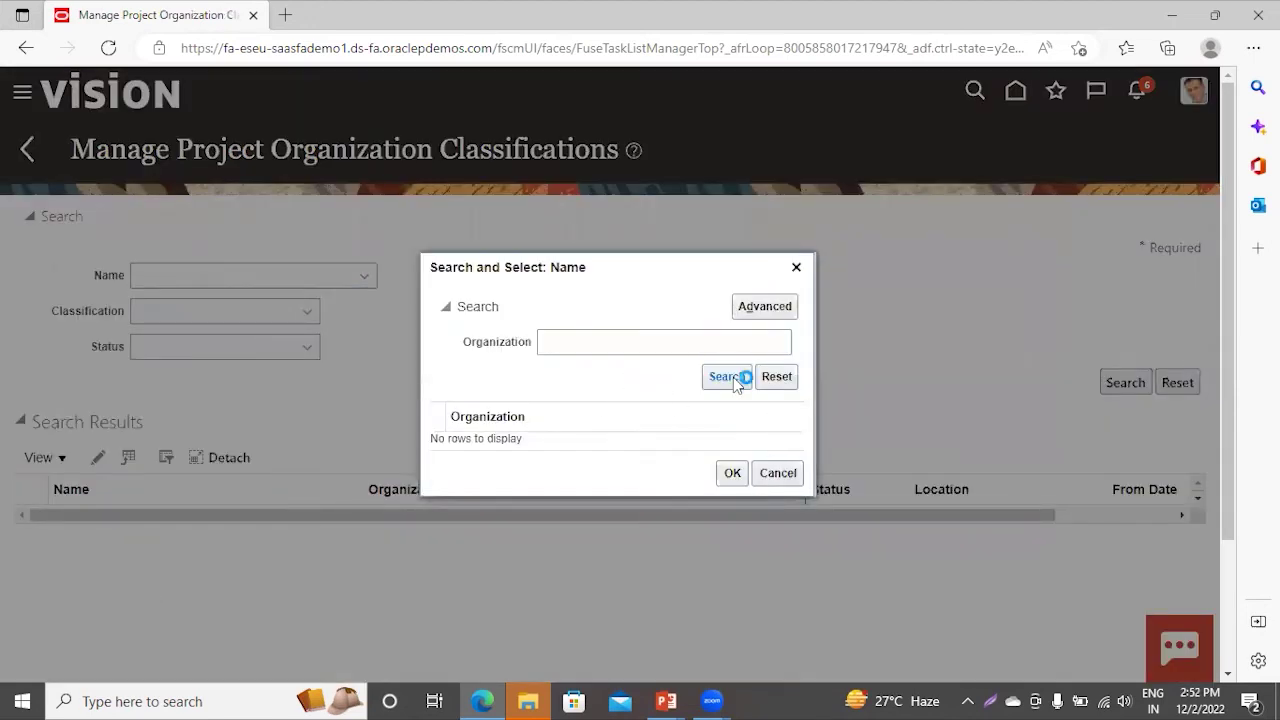
- Try to find the organization by browsing the full unfiltered list and searching for "Financial"
click(727, 377)
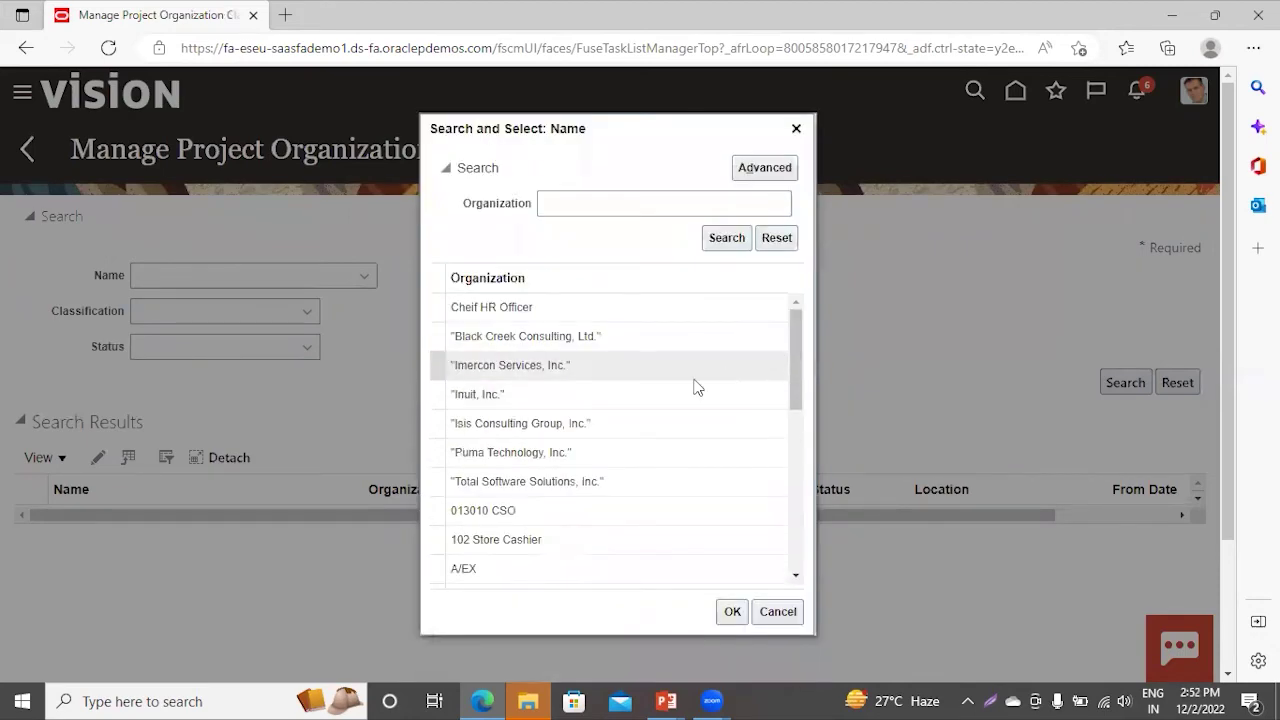
scroll(671, 377, down, 10)
scroll(673, 390, down, 10)
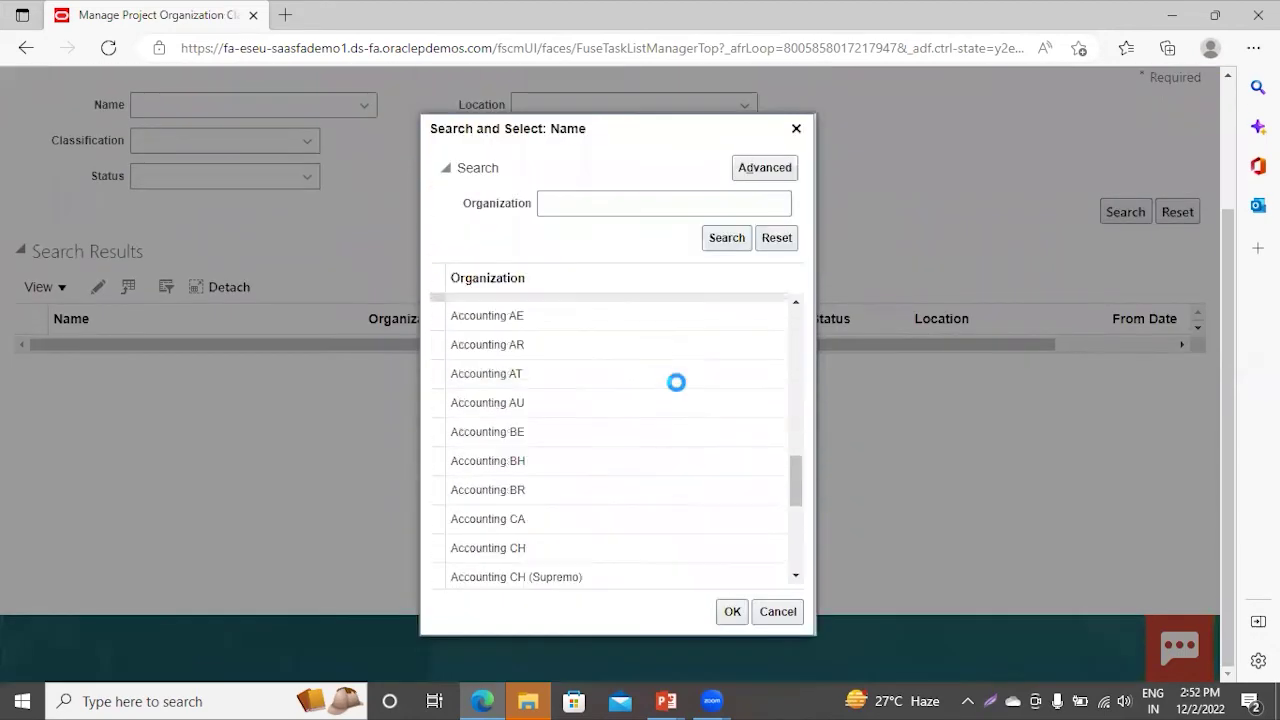
scroll(677, 390, down, 10)
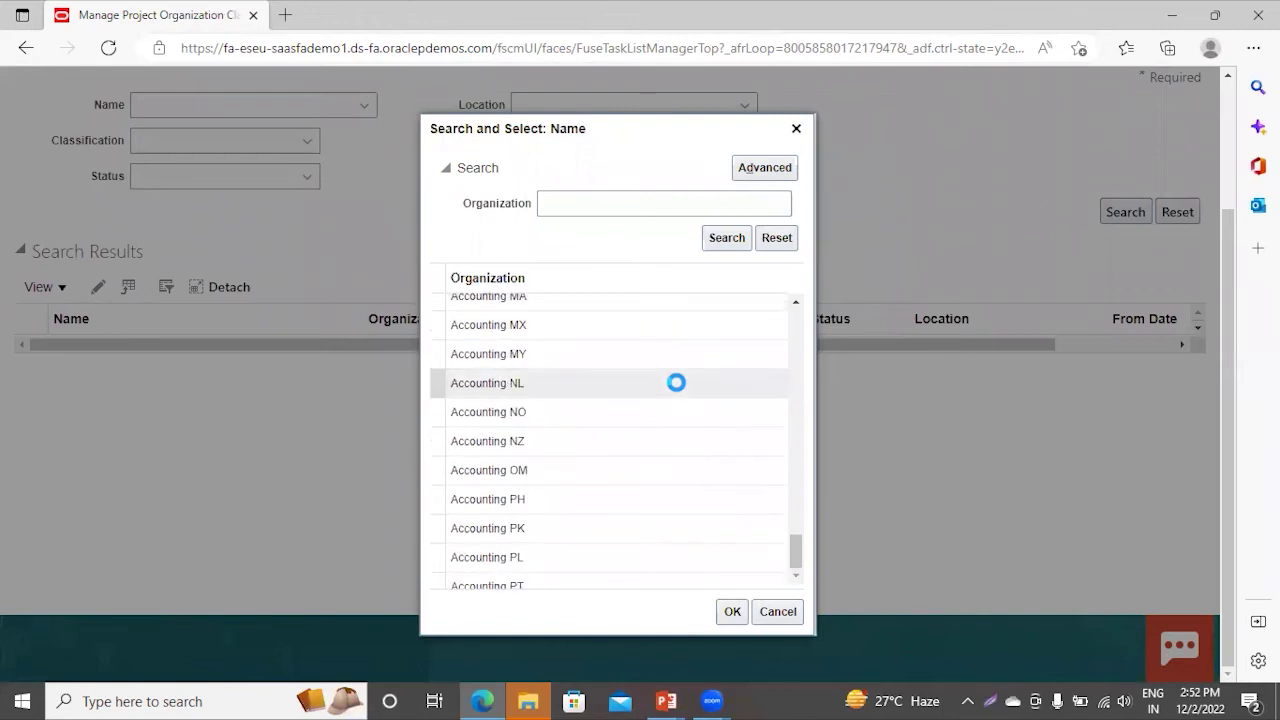
scroll(677, 390, down, 5)
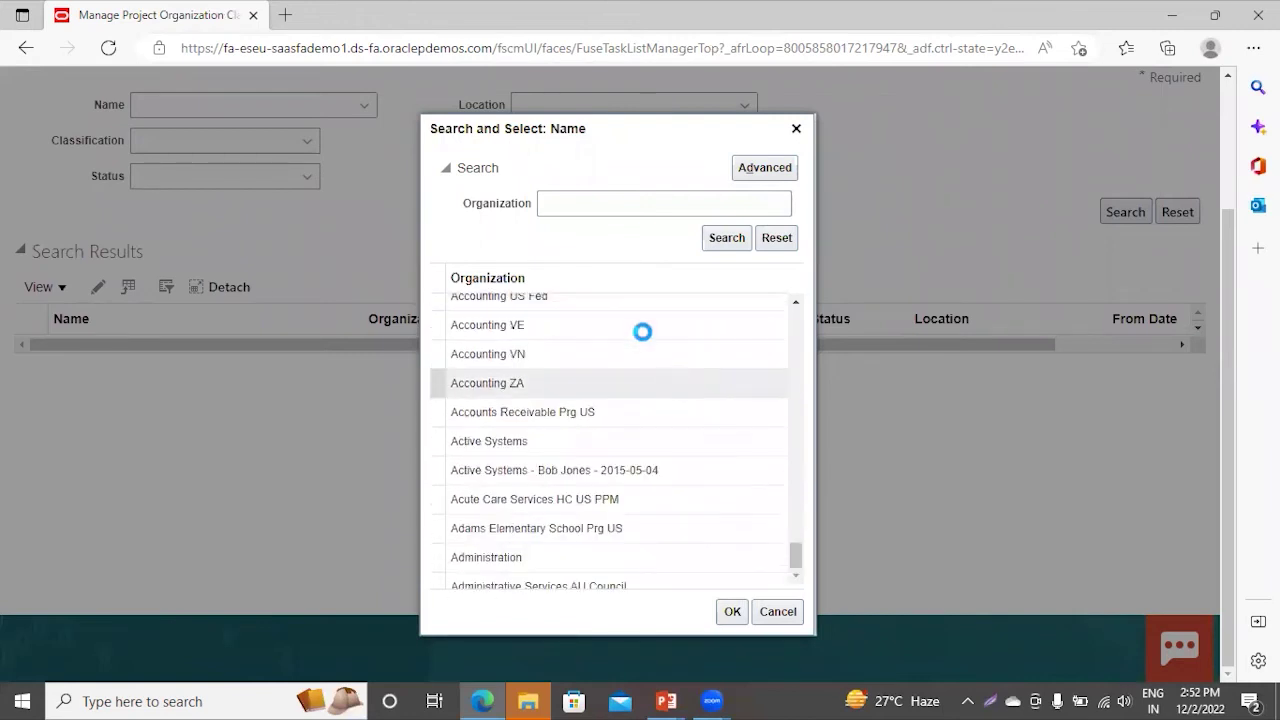
click(598, 205)
text(Financial)
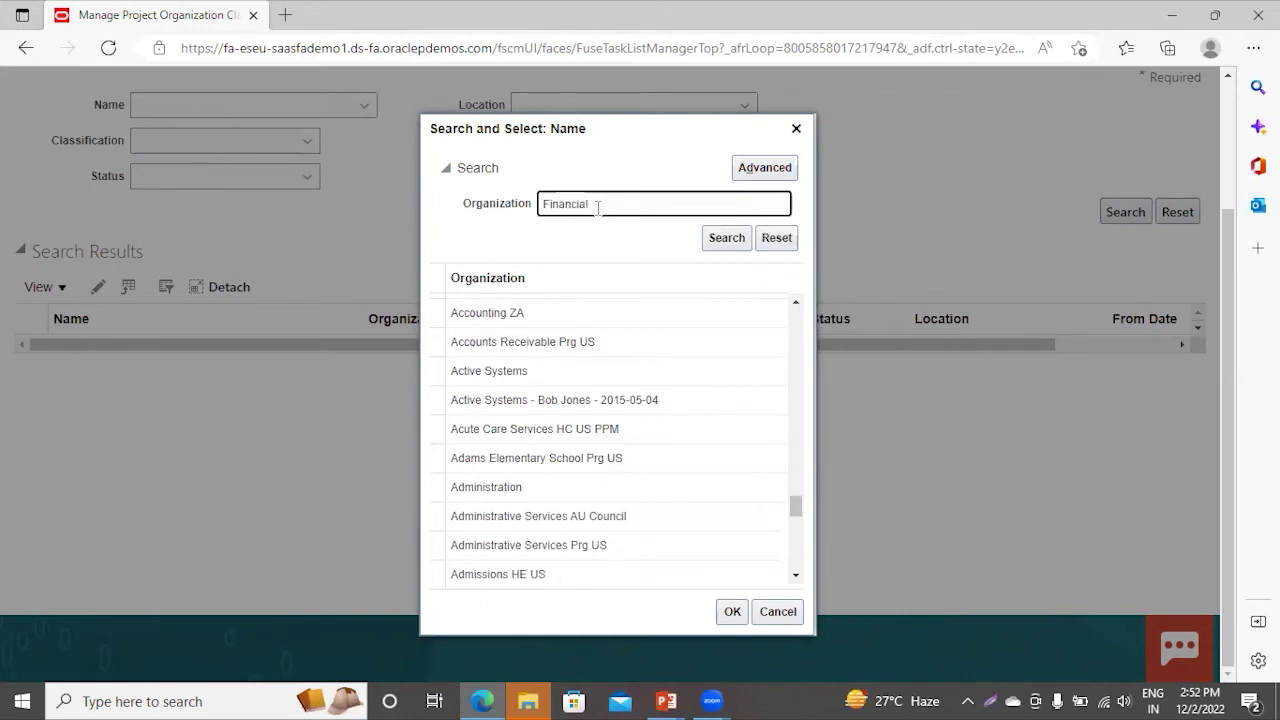
key(Return)
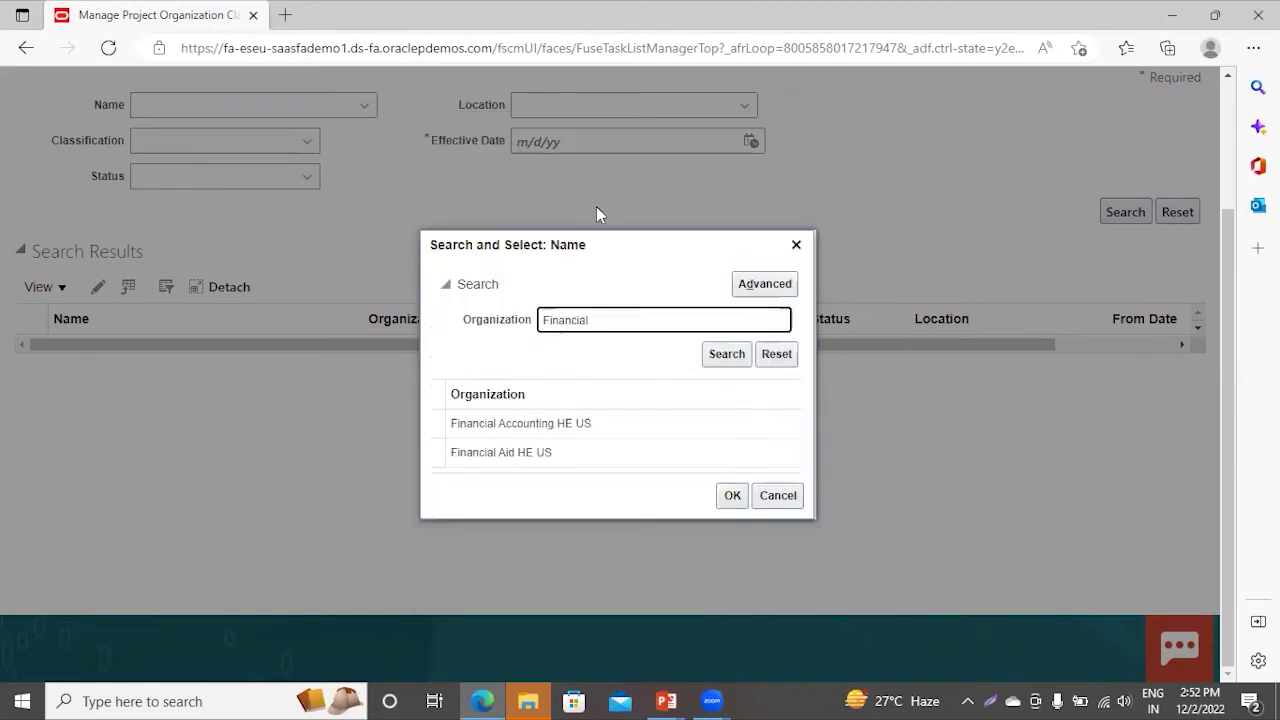
- Search the organizations for "PU" and choose PU Financial as the name criterion
key(BackSpace)
key(BackSpace)
key(BackSpace)
key(BackSpace)
key(BackSpace)
key(BackSpace)
key(BackSpace)
key(BackSpace)
key(BackSpace)
text(PU)
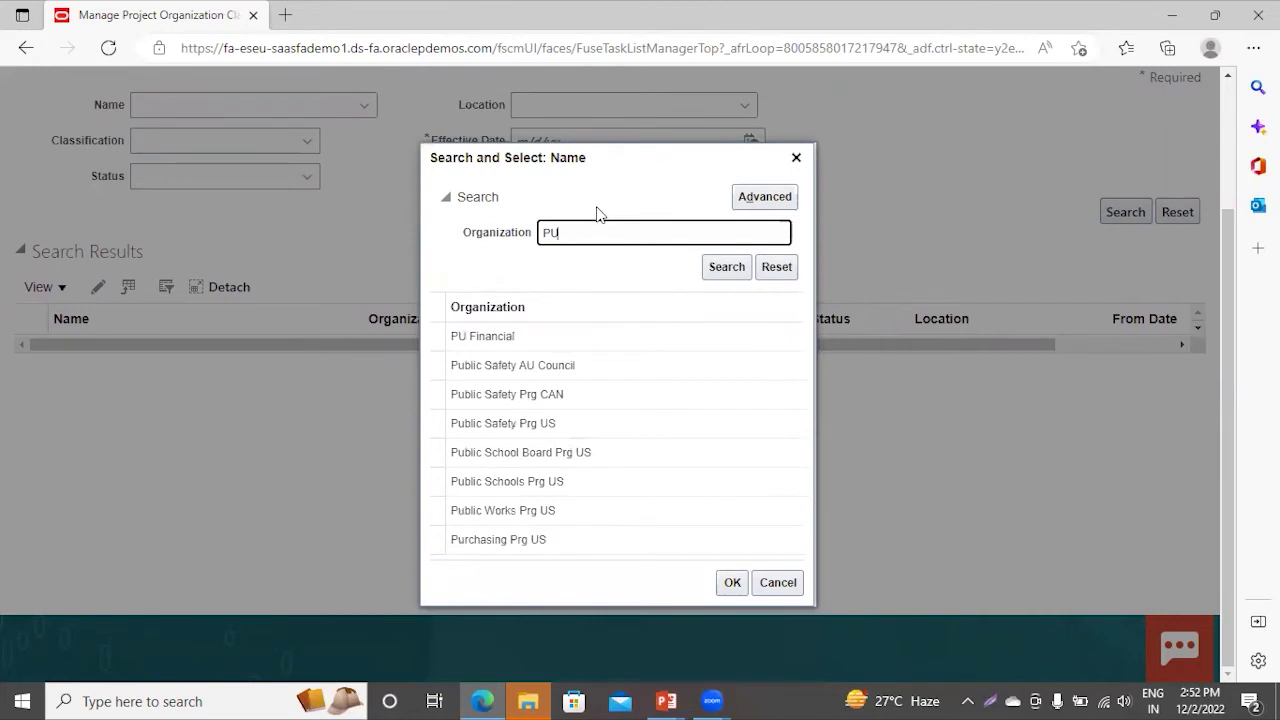
click(493, 333)
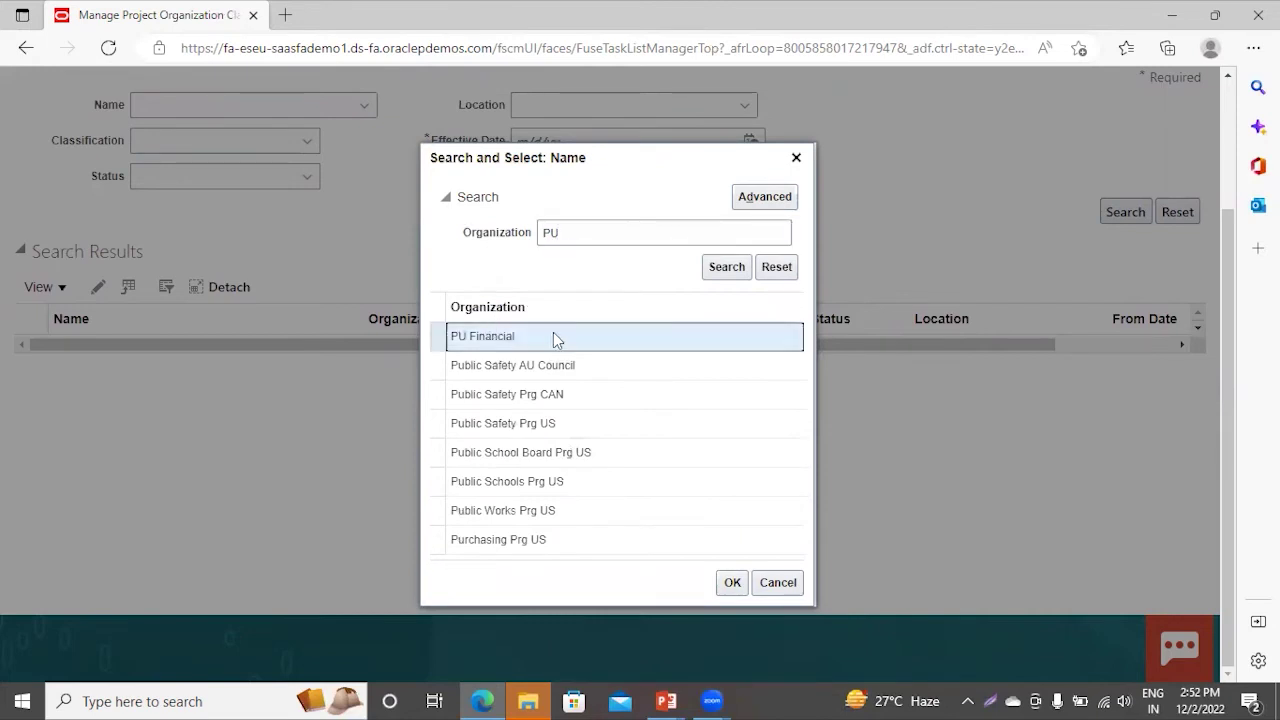
click(732, 582)
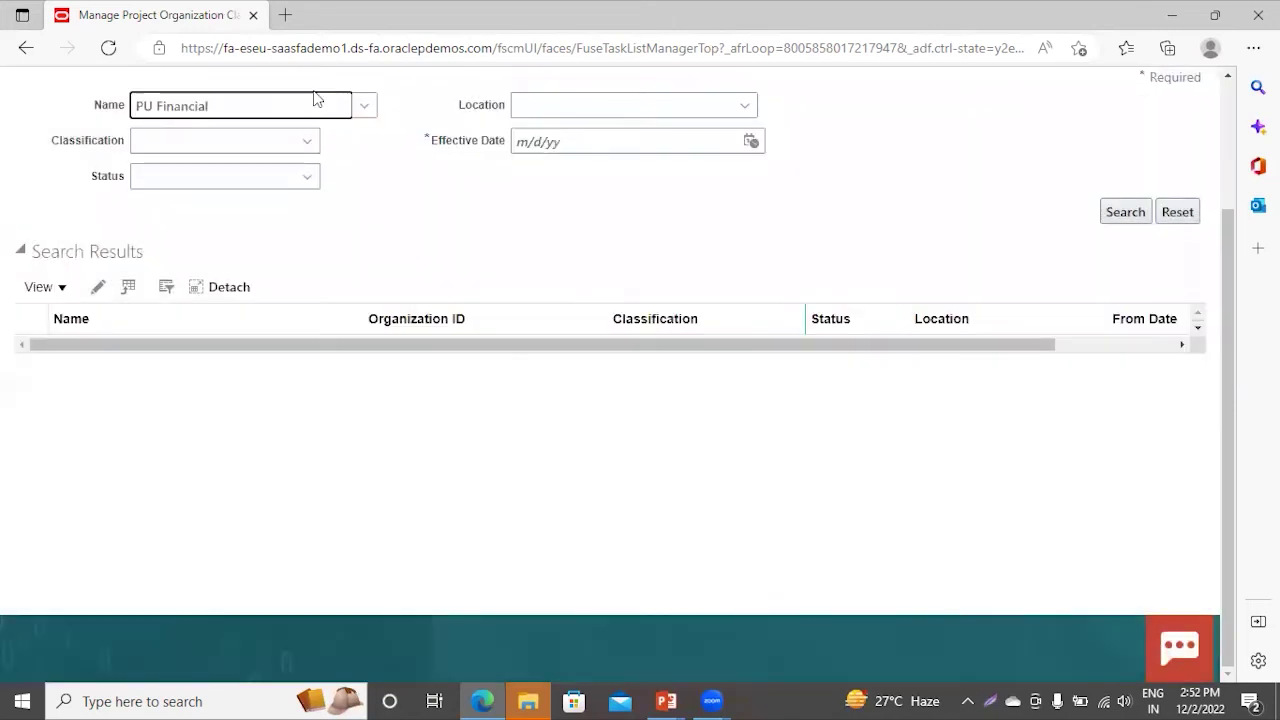
- Set the effective date to 12/2/22 and run the organization classification search
scroll(440, 313, up, 2)
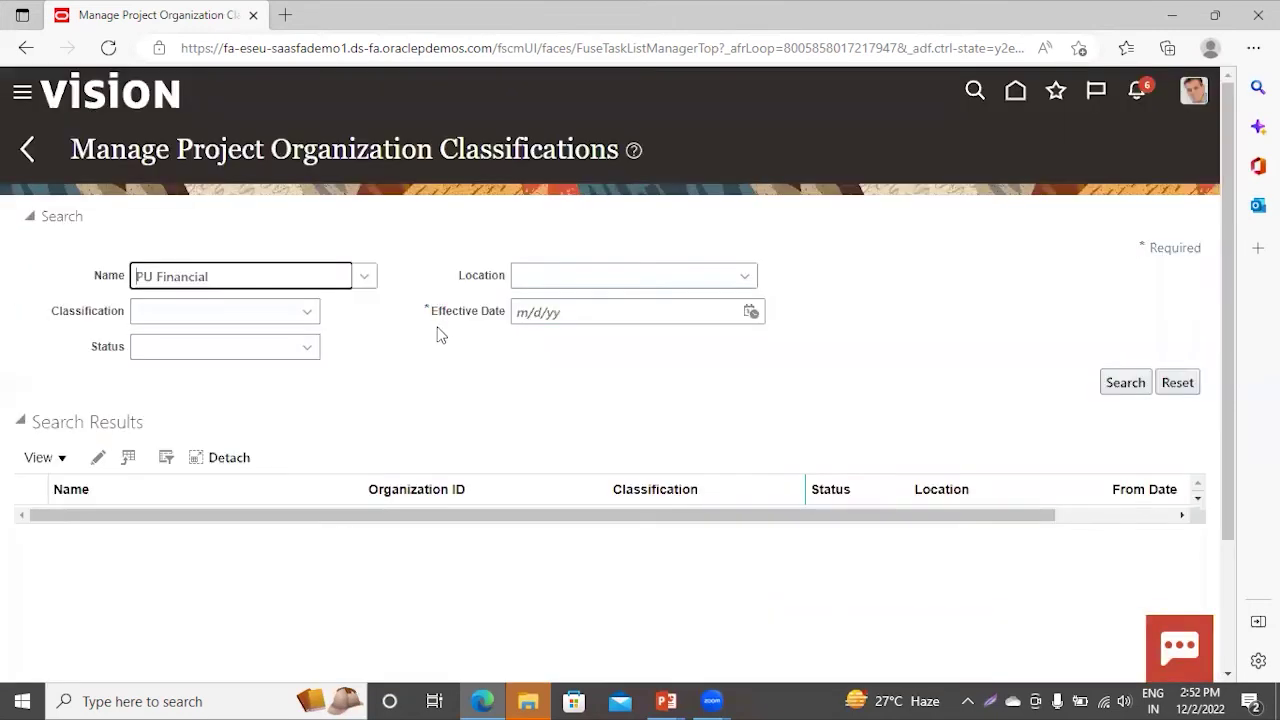
click(752, 313)
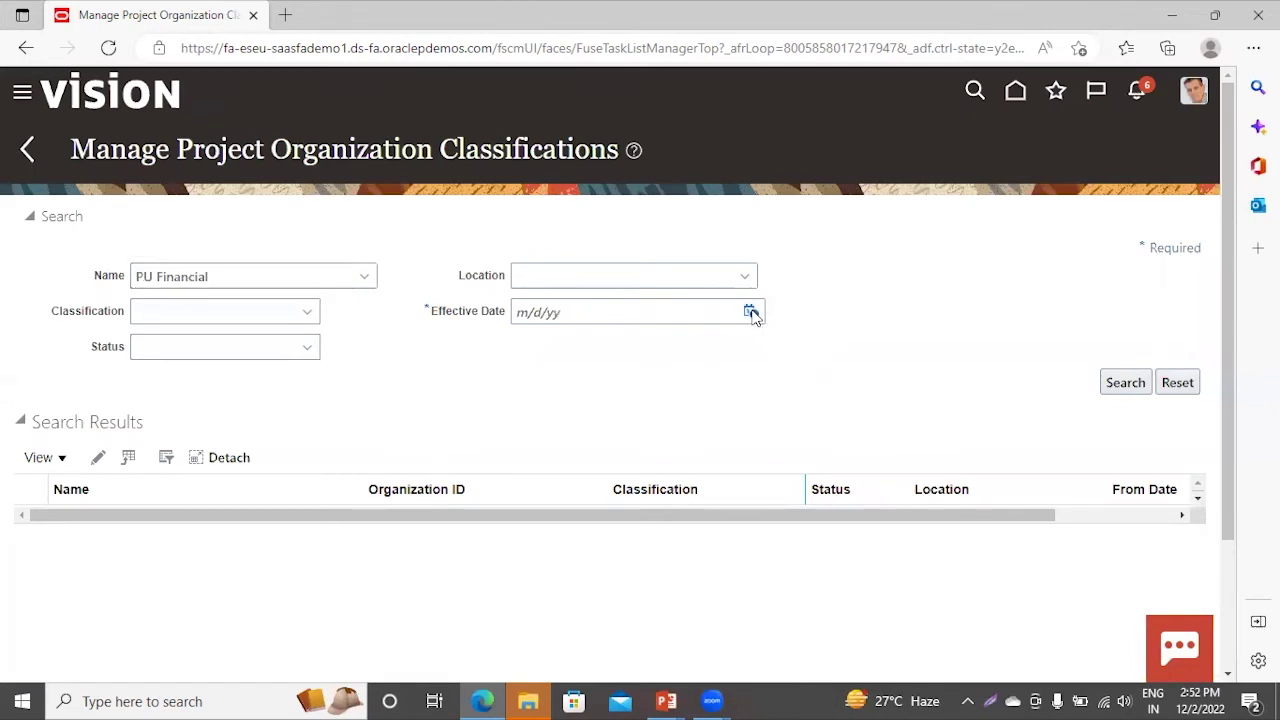
click(938, 400)
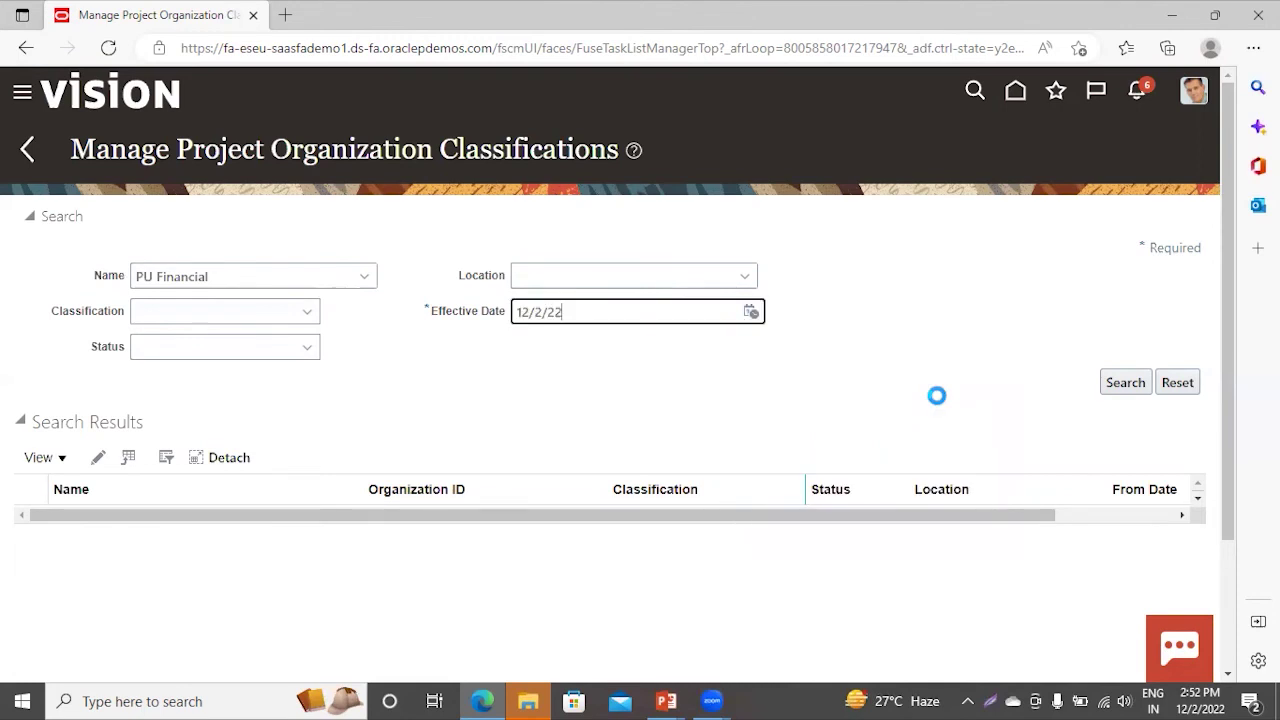
click(1140, 388)
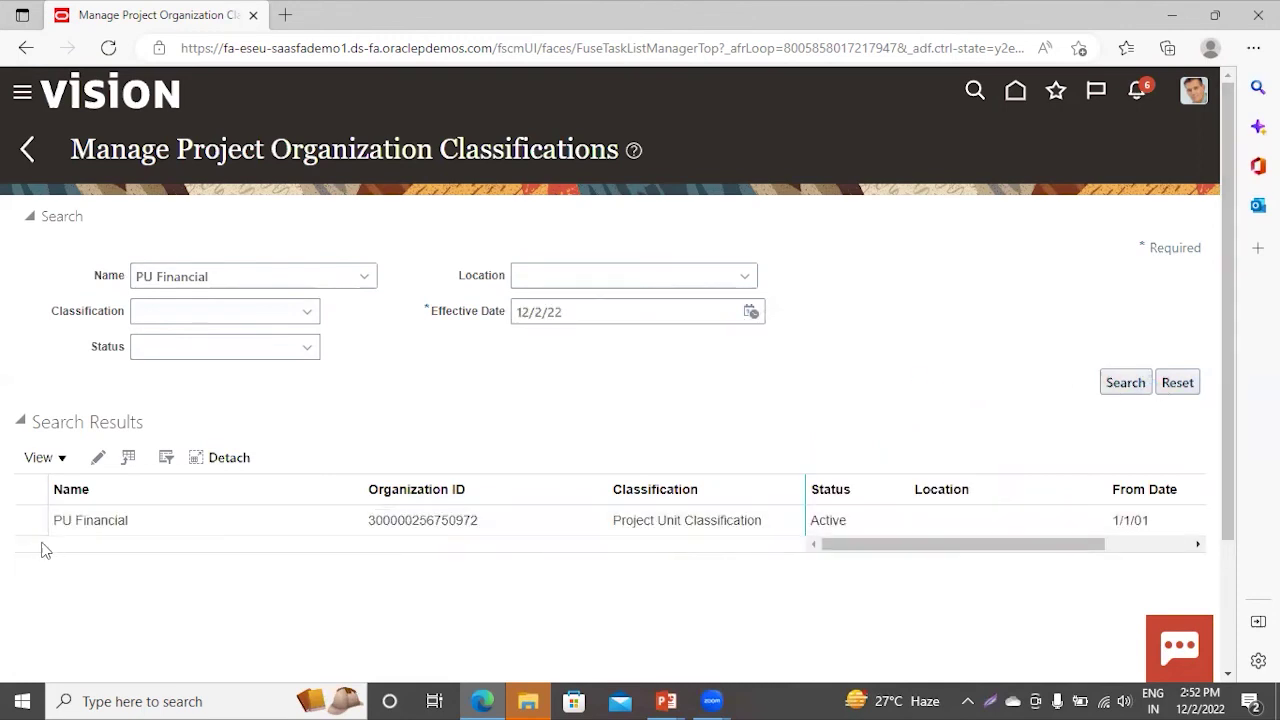
- Open PU Financial for classification editing and continue past the review of selected organizations
click(90, 520)
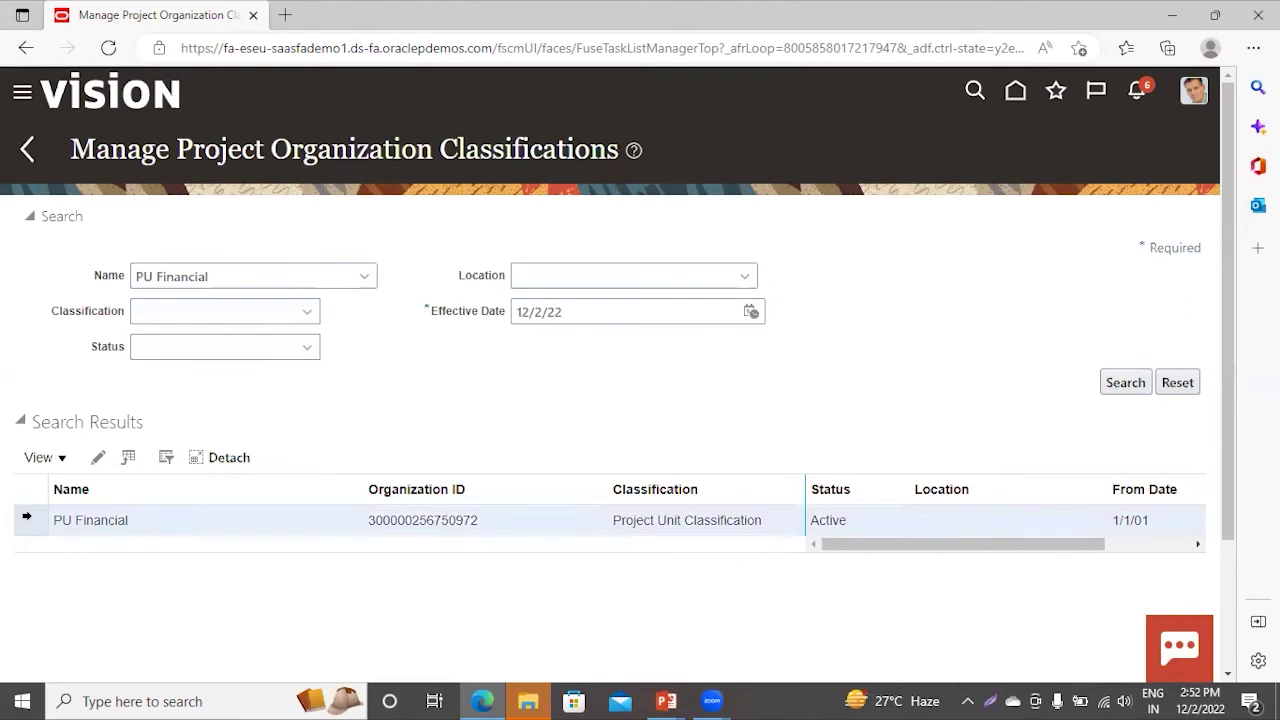
click(98, 457)
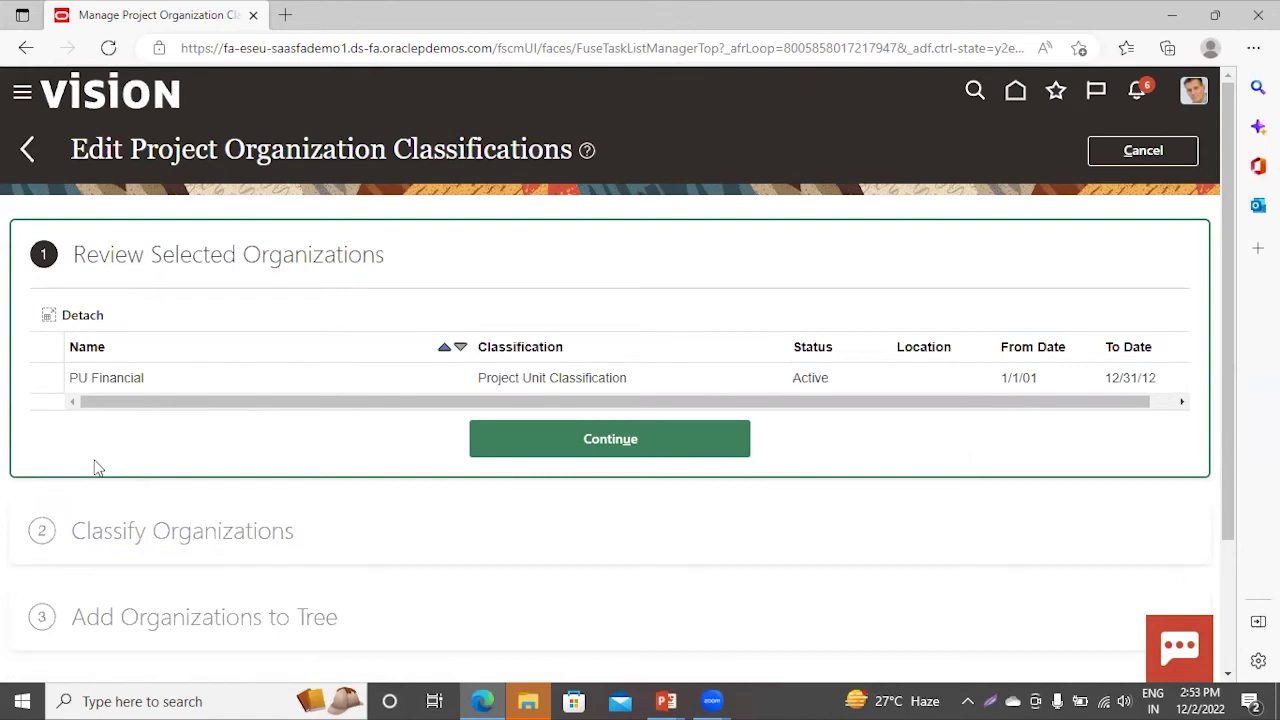
click(30, 372)
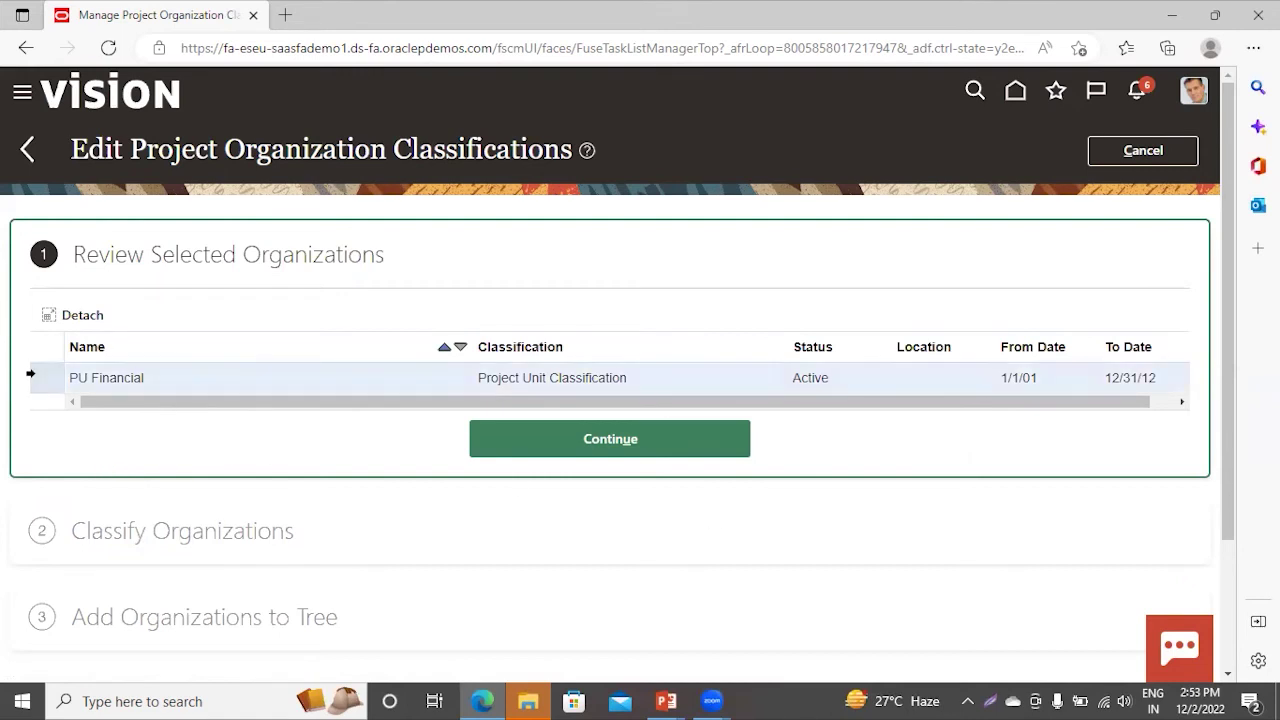
click(577, 449)
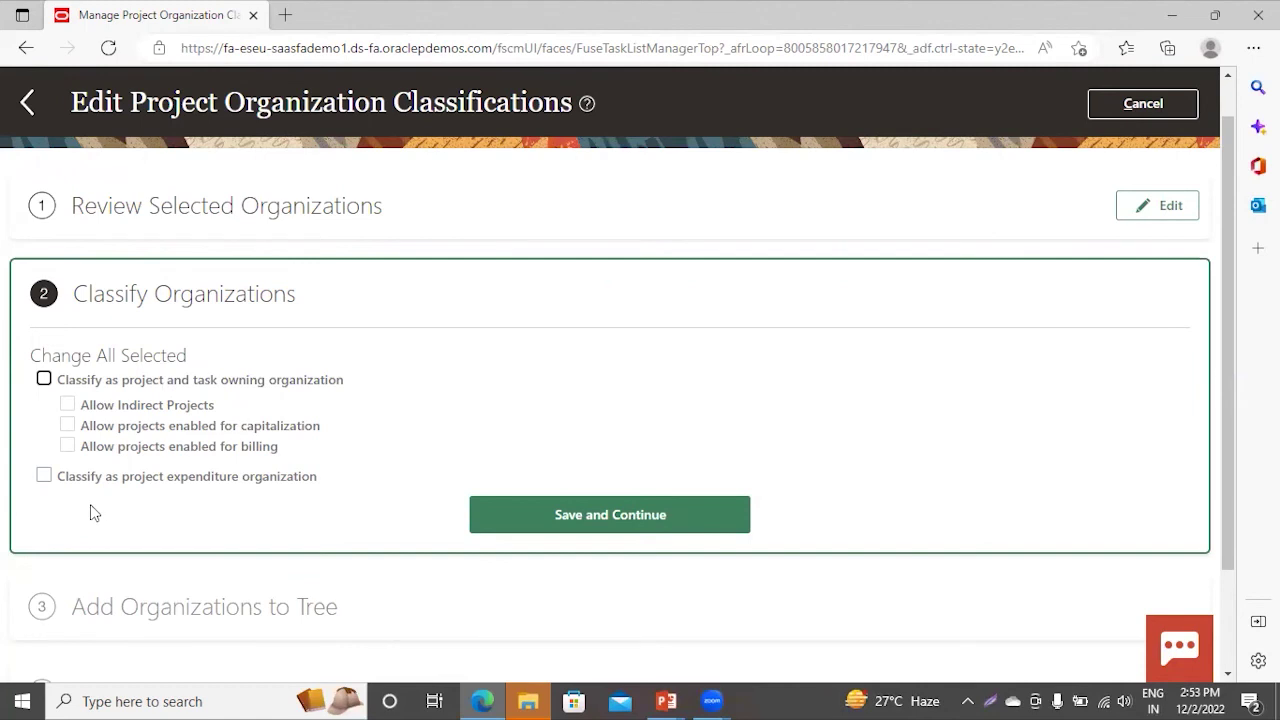
- Classify PU Financial as a project and task owning organization allowing indirect, capitalization and billing projects, and as a project expenditure organization, then save and continue
click(44, 379)
click(68, 405)
click(68, 425)
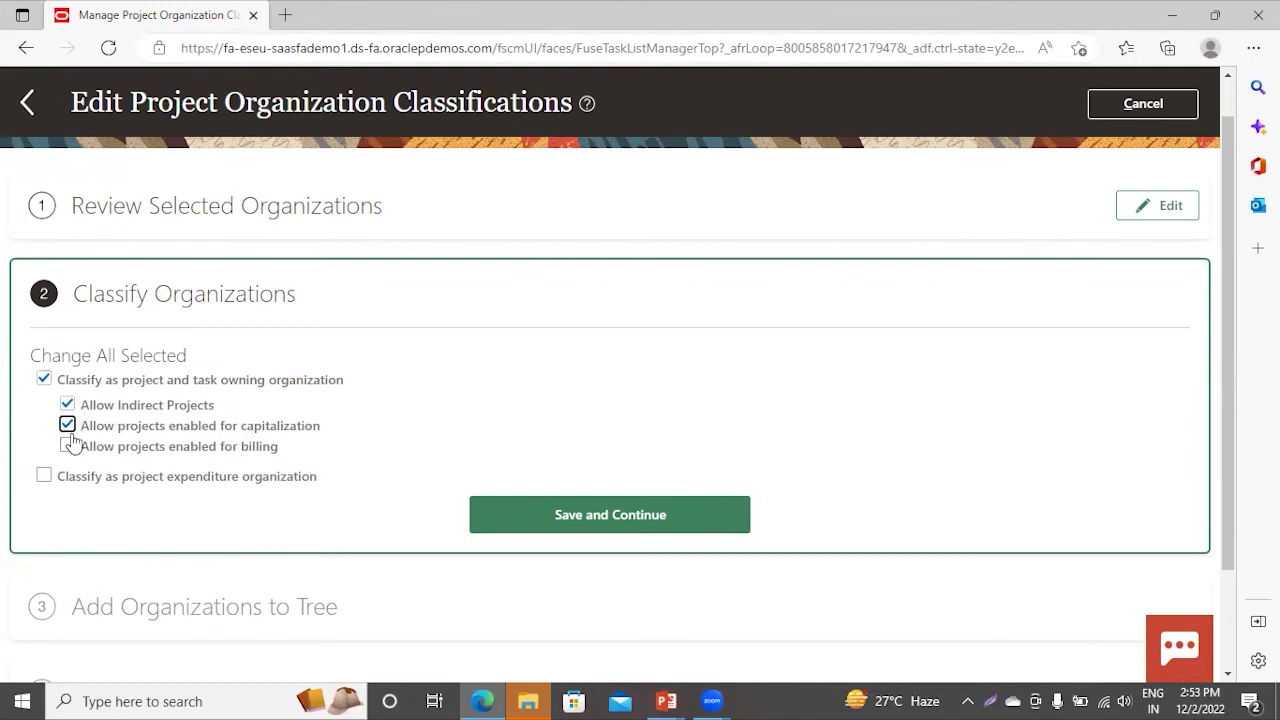
click(67, 446)
click(44, 477)
click(561, 527)
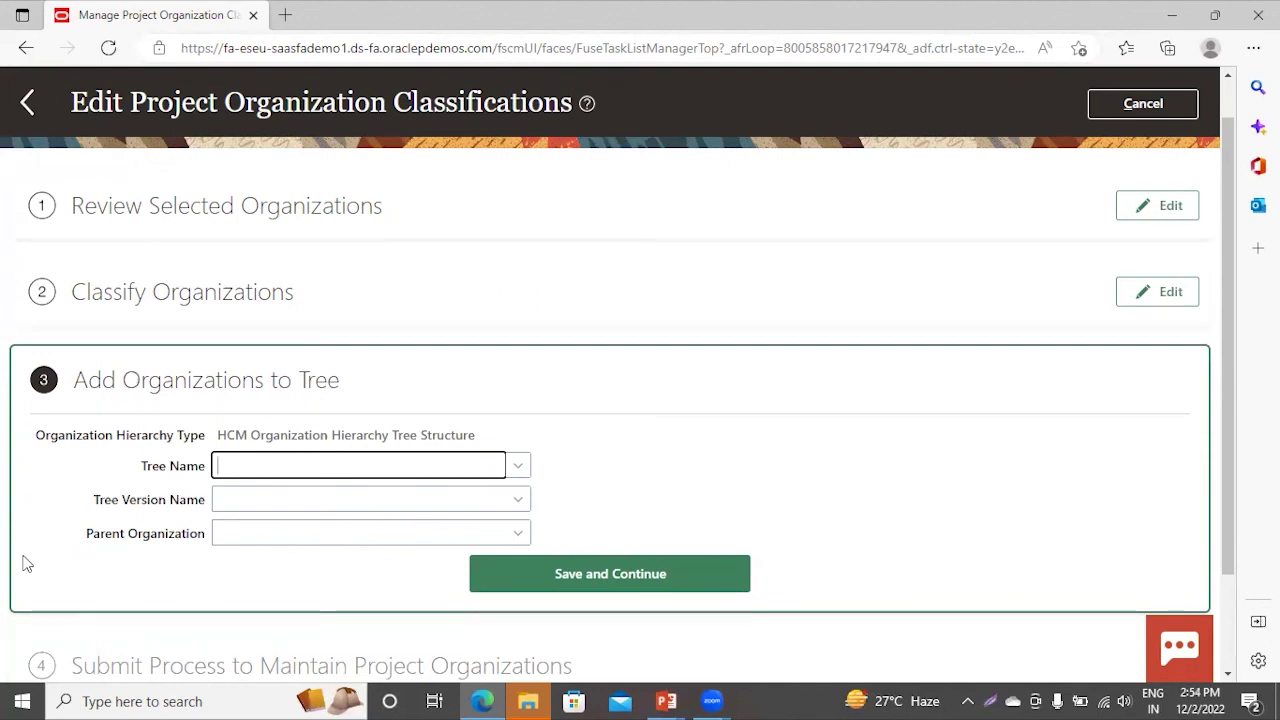
- Set the tree name to Project Organization Hierarchy and the tree version to Project Organization Hierarchy V1
click(518, 465)
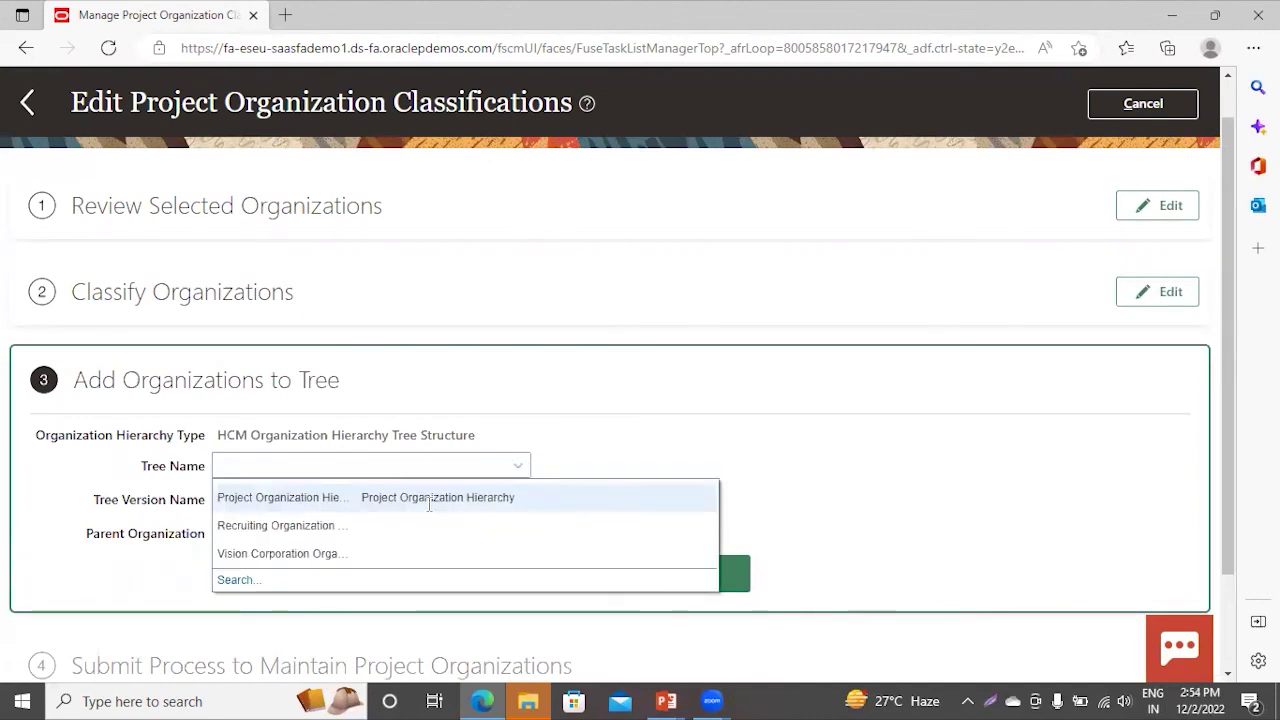
click(358, 497)
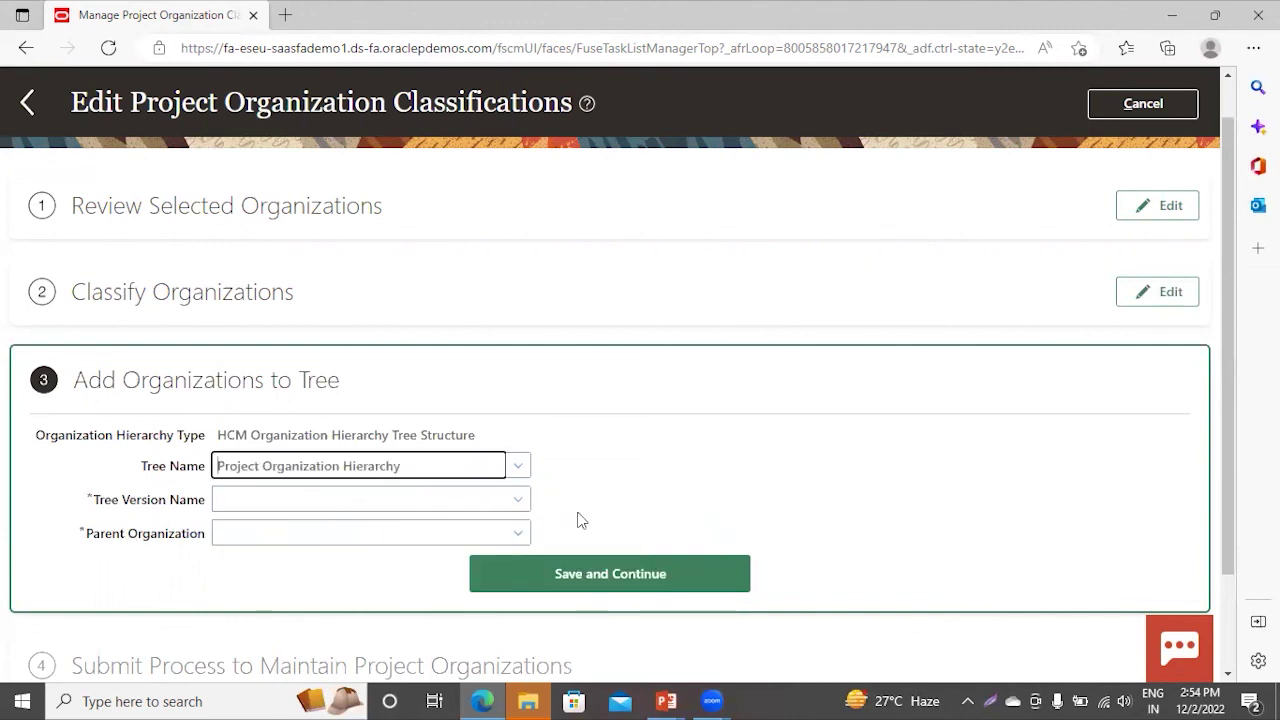
click(524, 500)
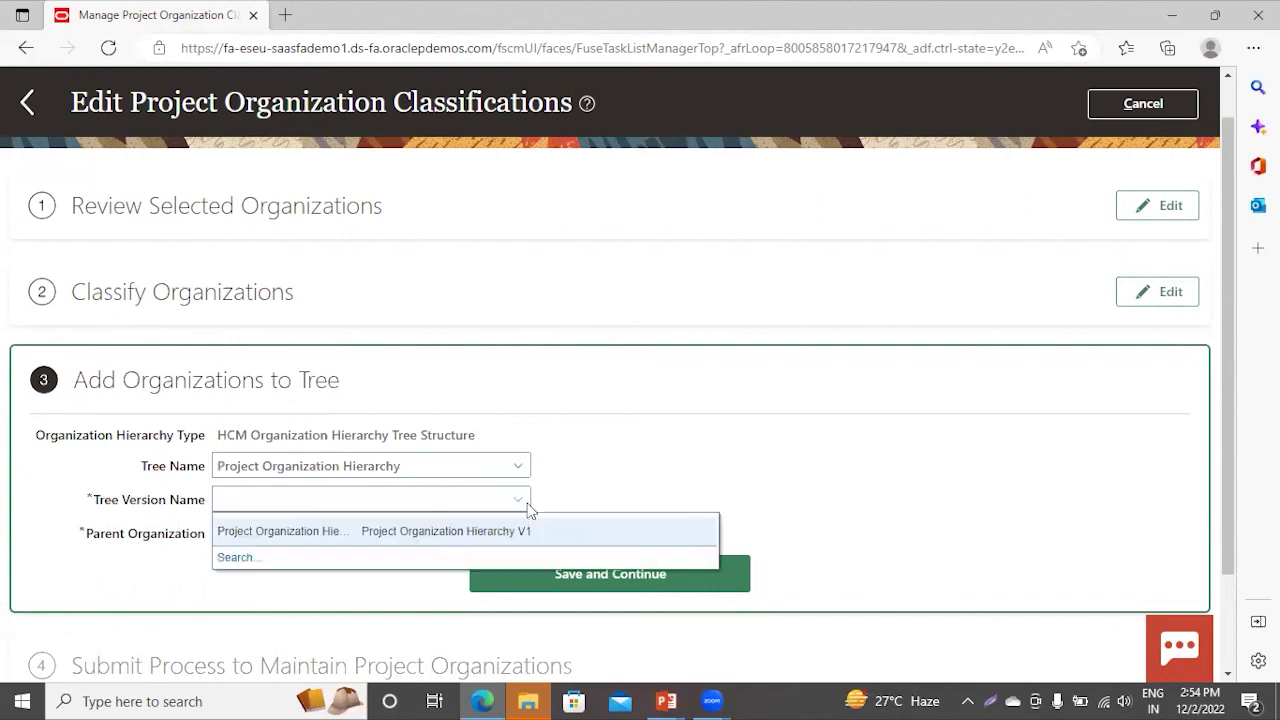
click(397, 536)
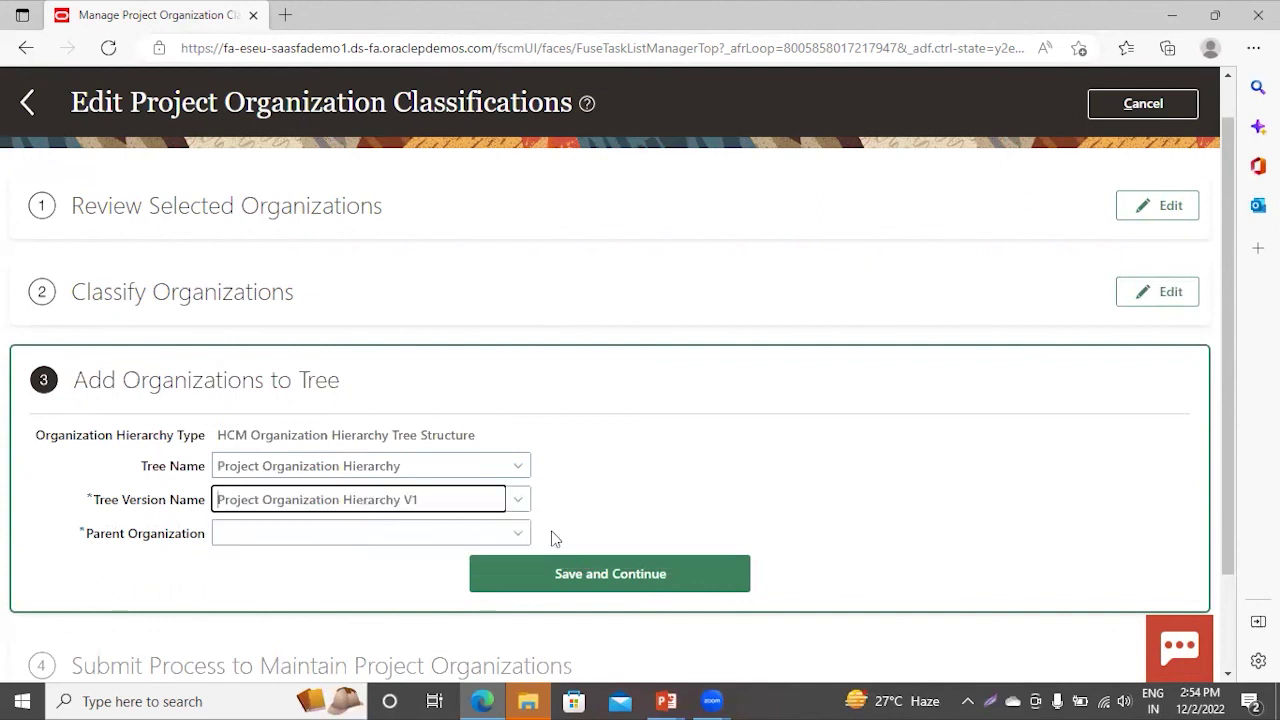
- Search the parent organizations for "vision", assign Vision Corporation as the parent, then save and continue
click(522, 532)
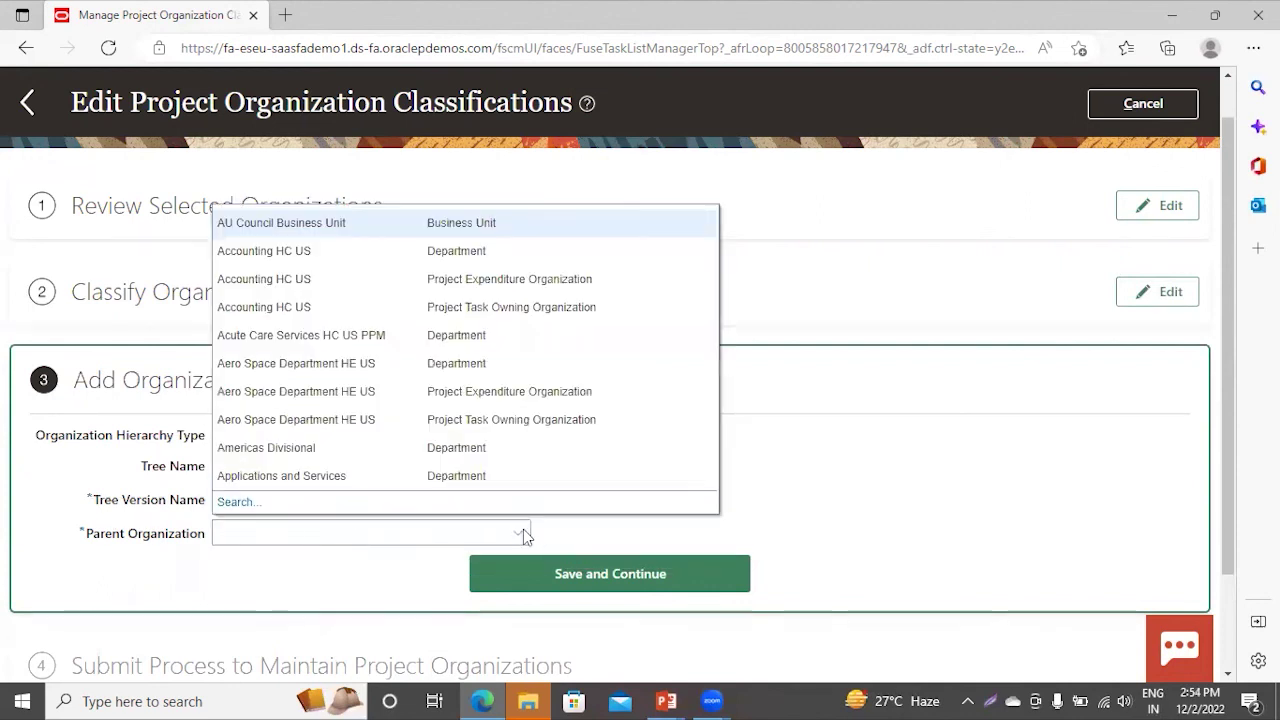
click(230, 503)
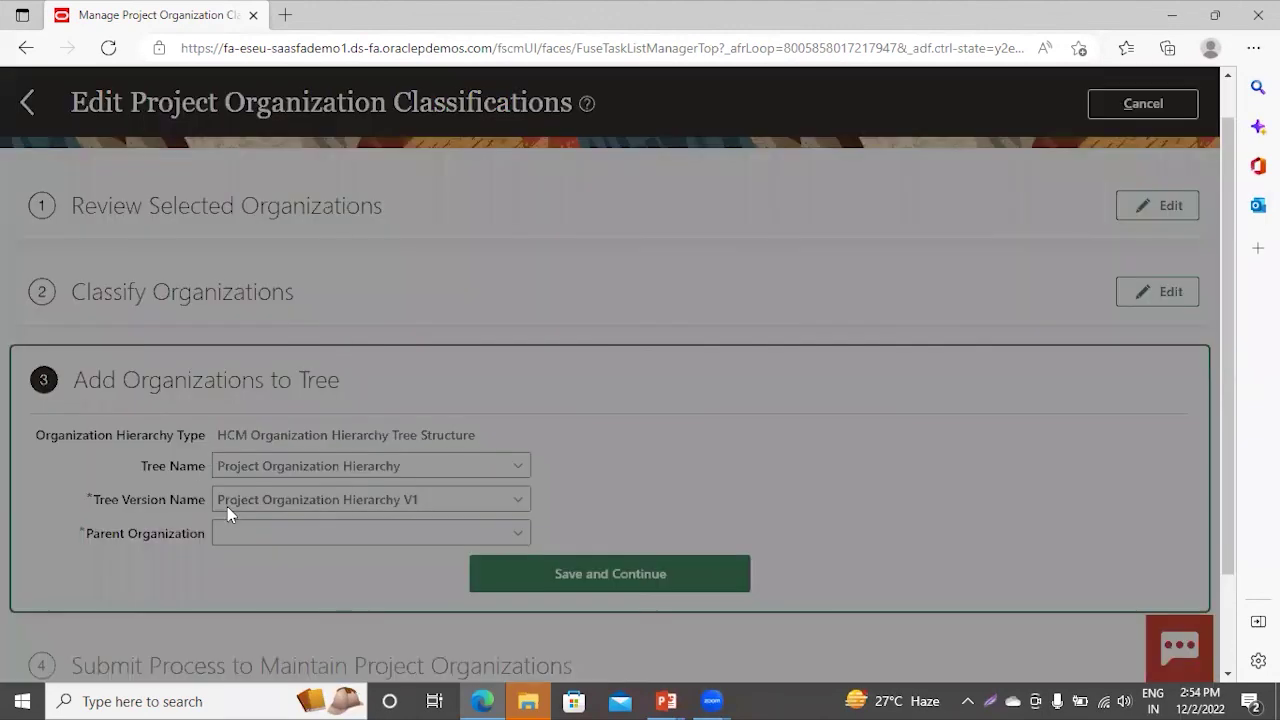
click(552, 328)
text(vision)
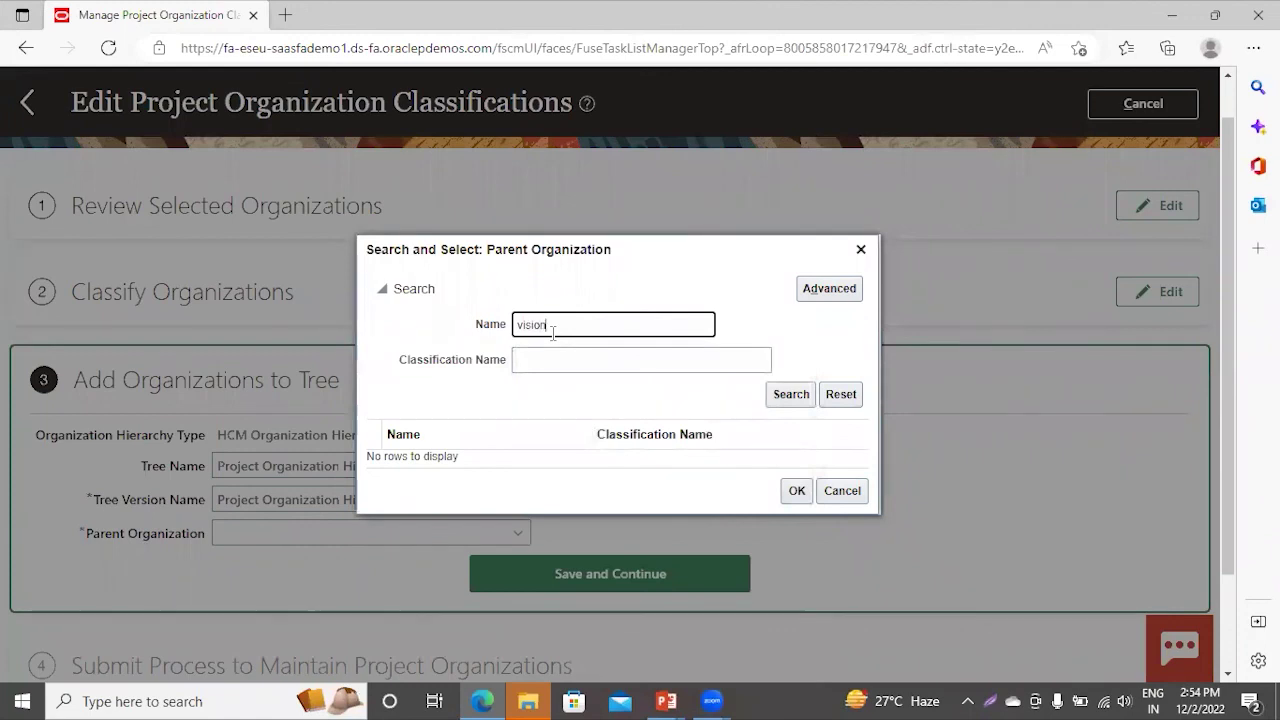
key(Return)
click(472, 456)
click(795, 499)
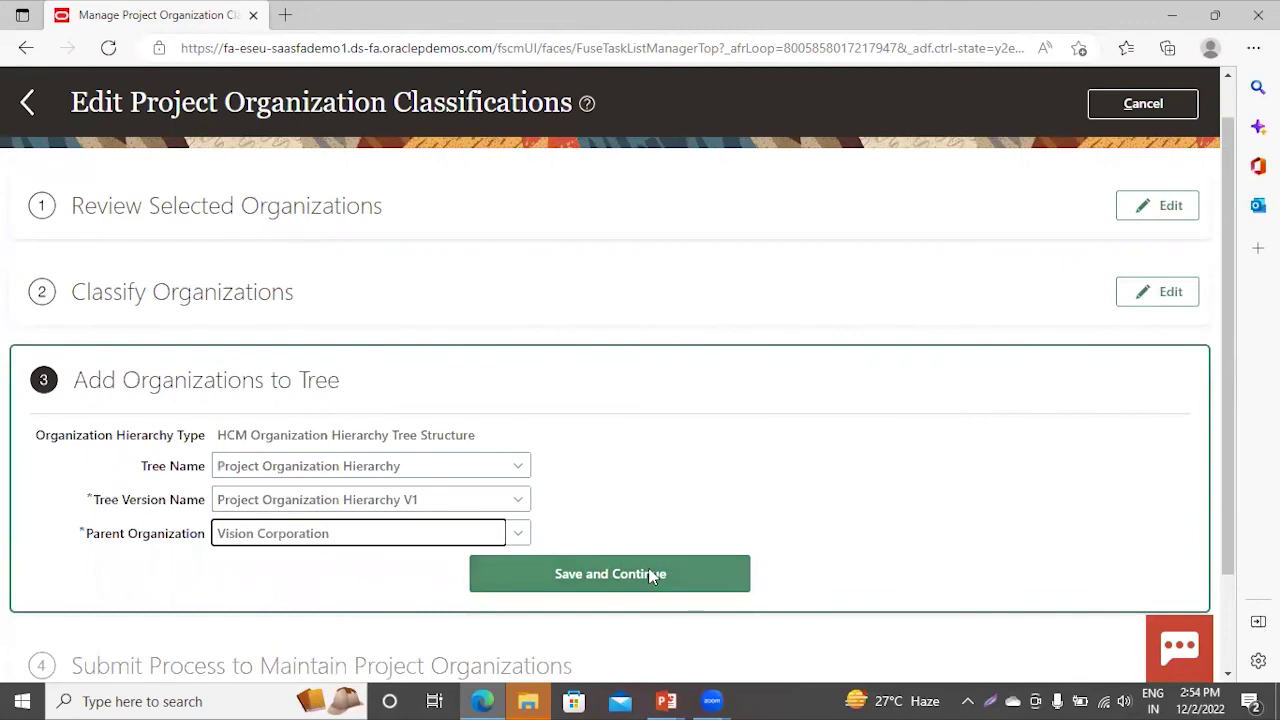
click(650, 575)
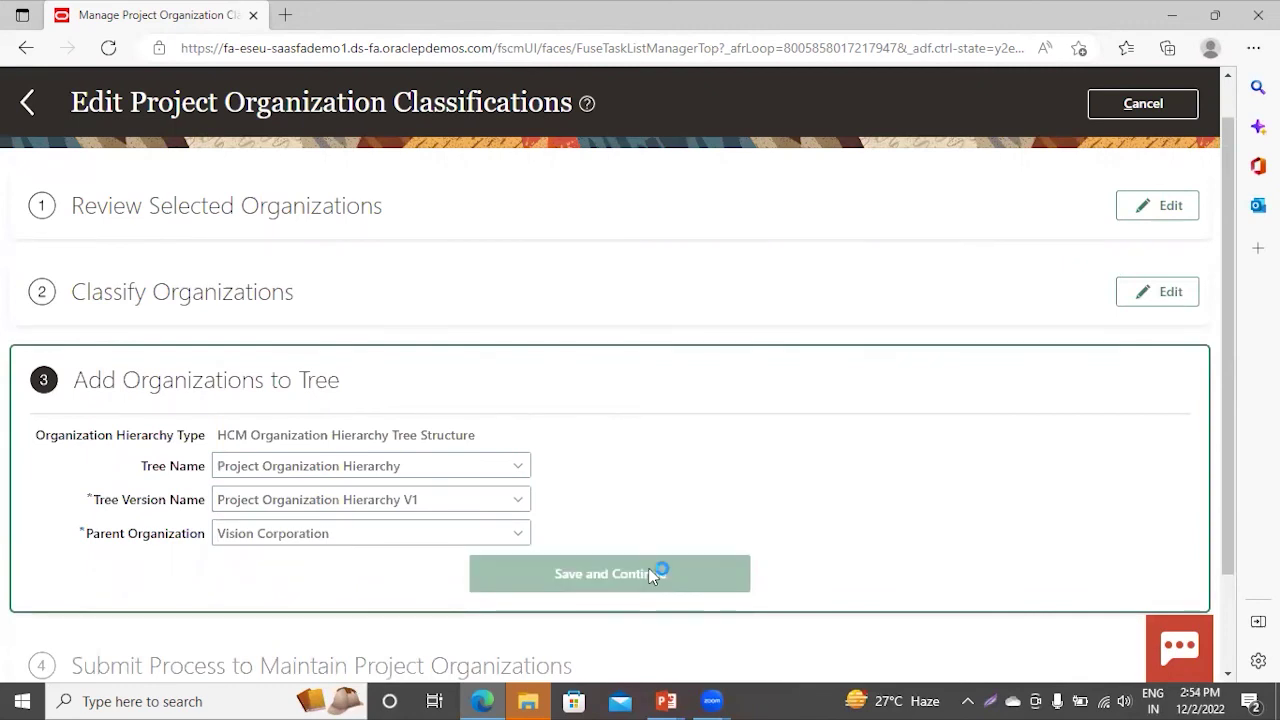
- Submit the process to maintain project organizations without submission notes and agree to continue
click(690, 580)
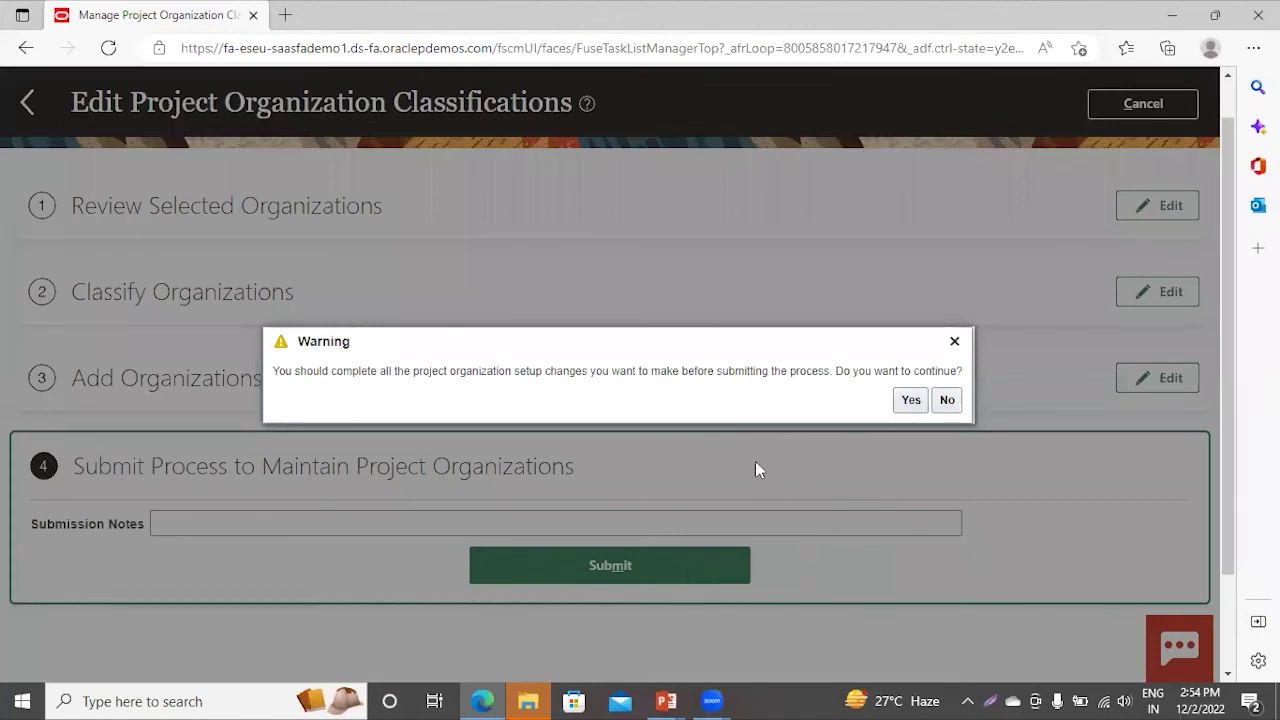
click(913, 402)
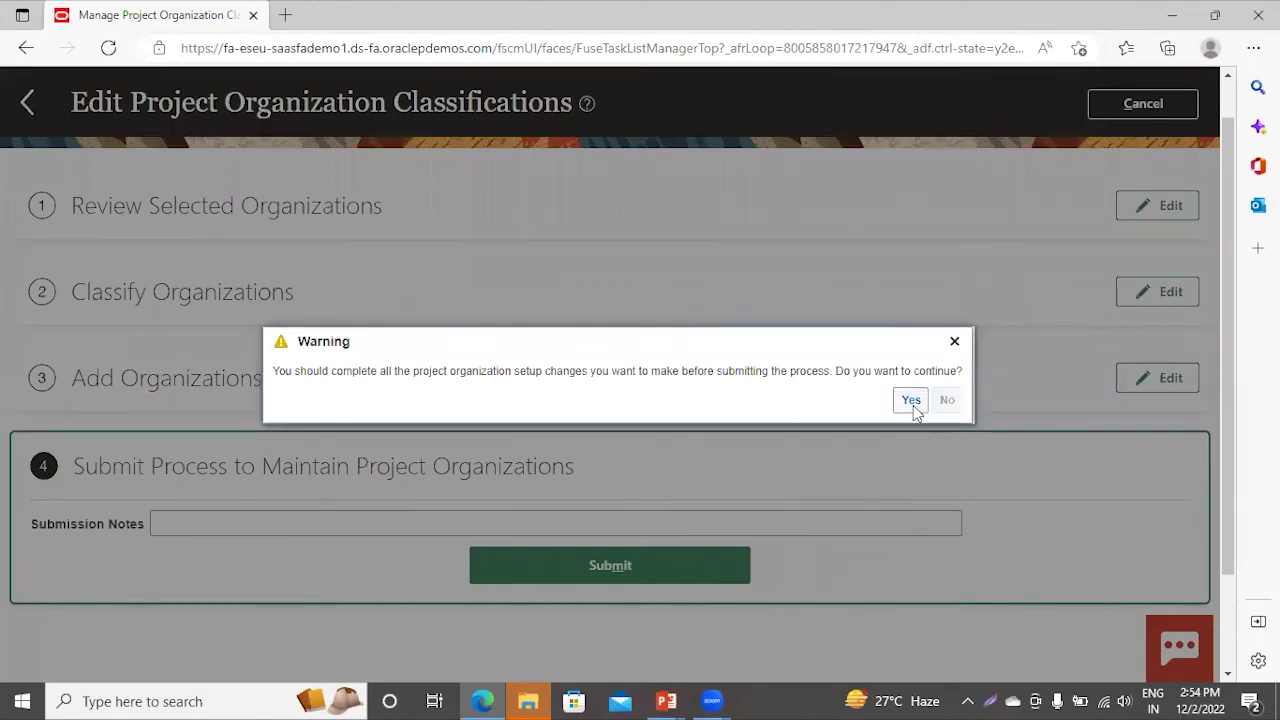